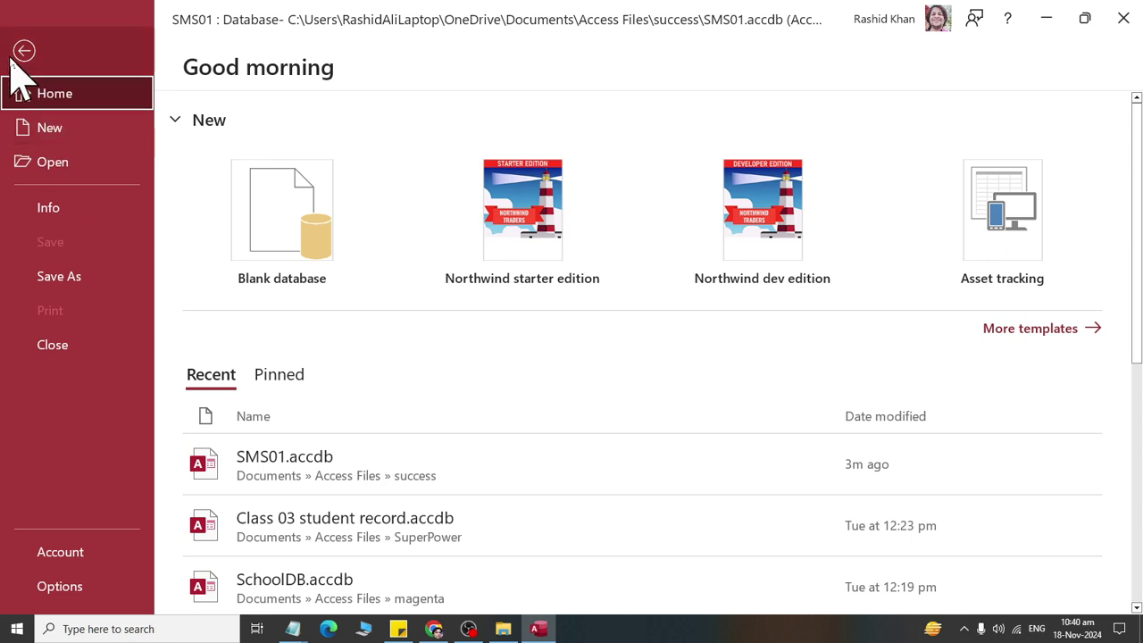
Step: Go back to the empty SMS01 database, widen the navigation pane, and show the Create ribbon
click(22, 51)
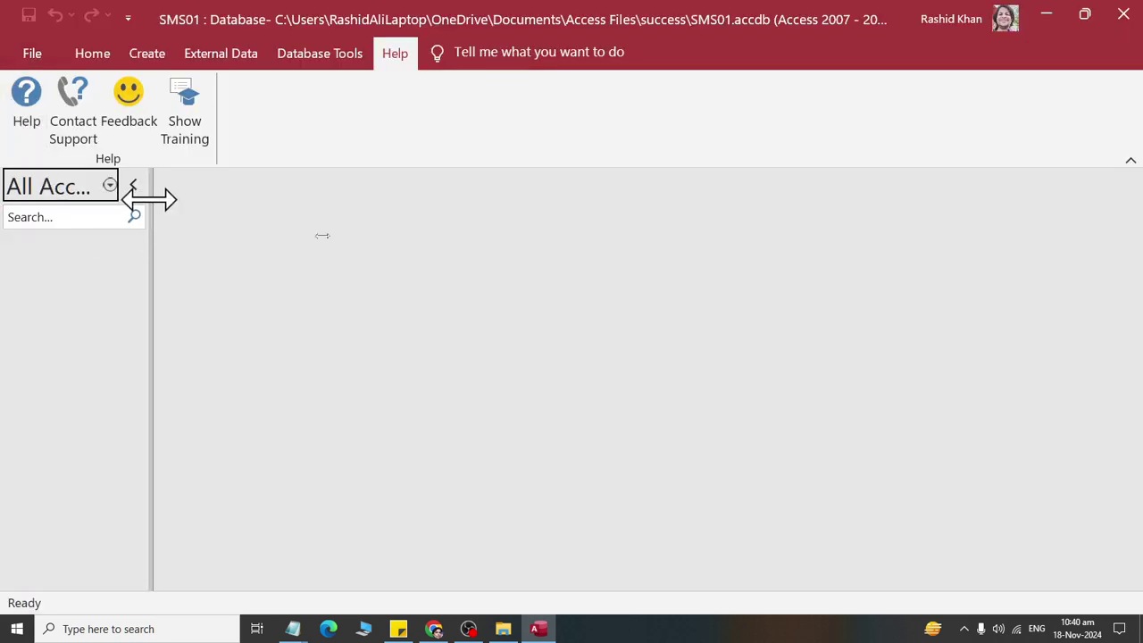
drag(150, 197, 260, 240)
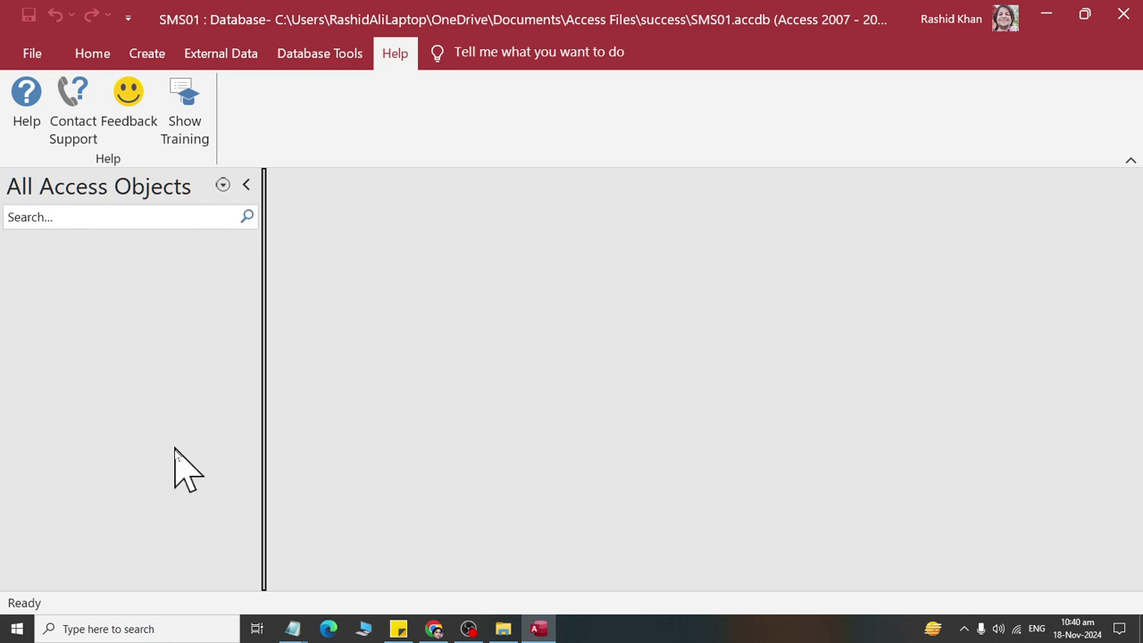
click(93, 57)
click(148, 55)
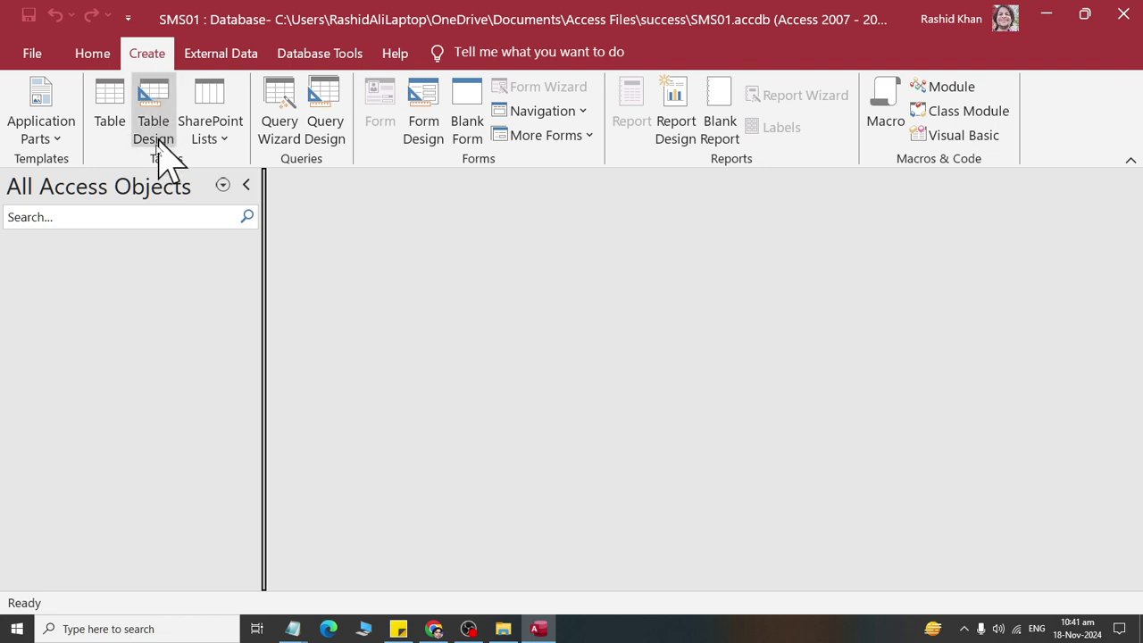
Step: Create a blank table and save it under the name 'user'
click(109, 143)
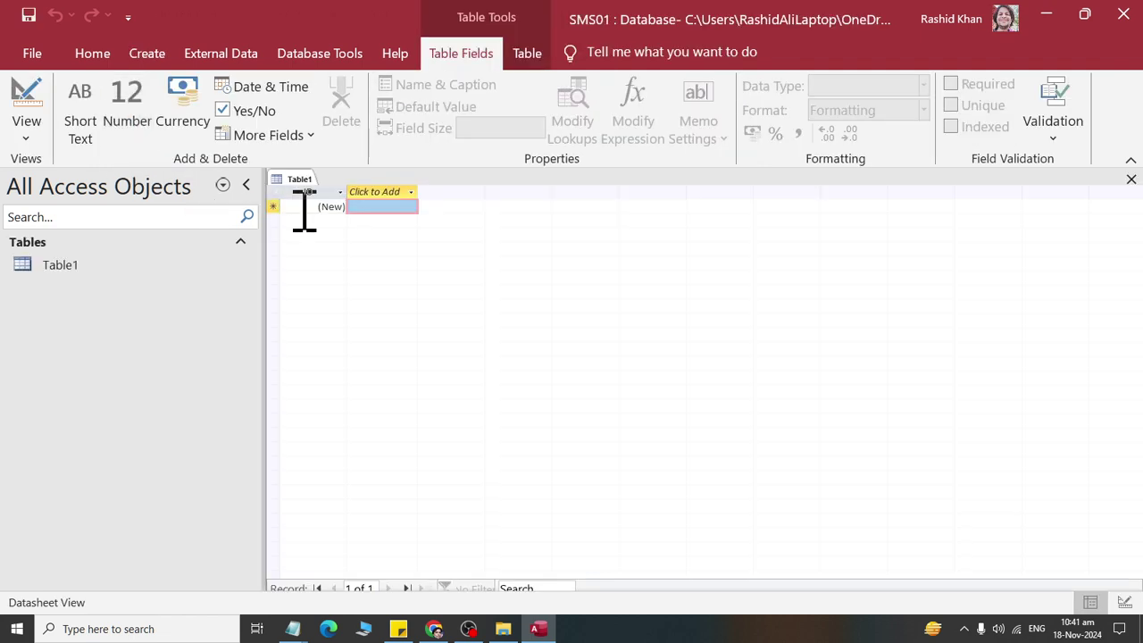
click(27, 18)
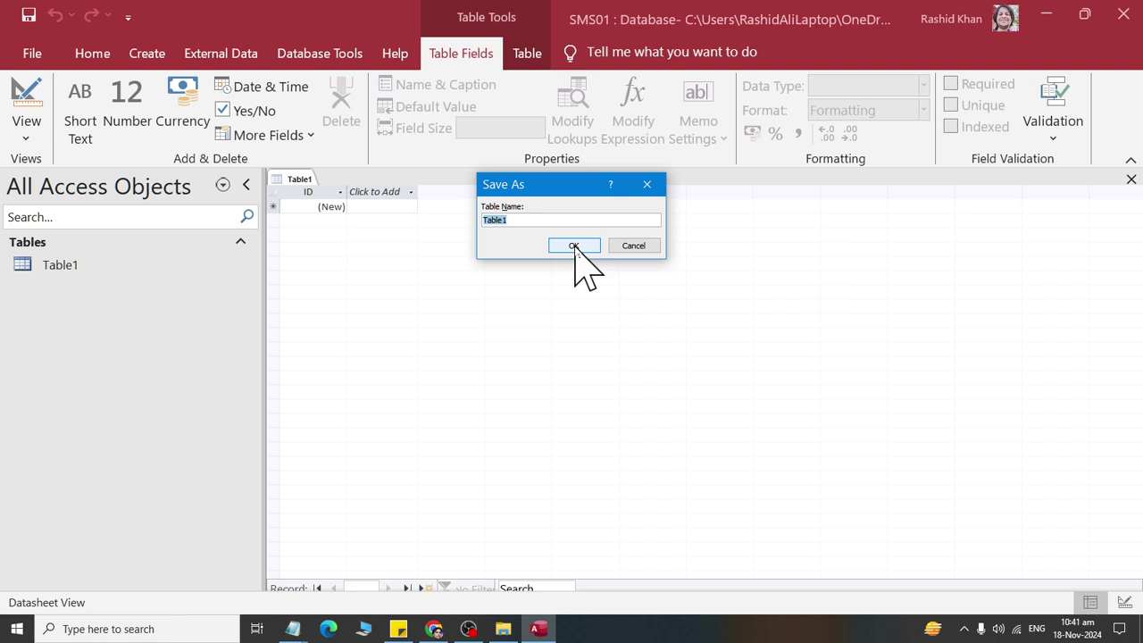
text(user)
click(574, 246)
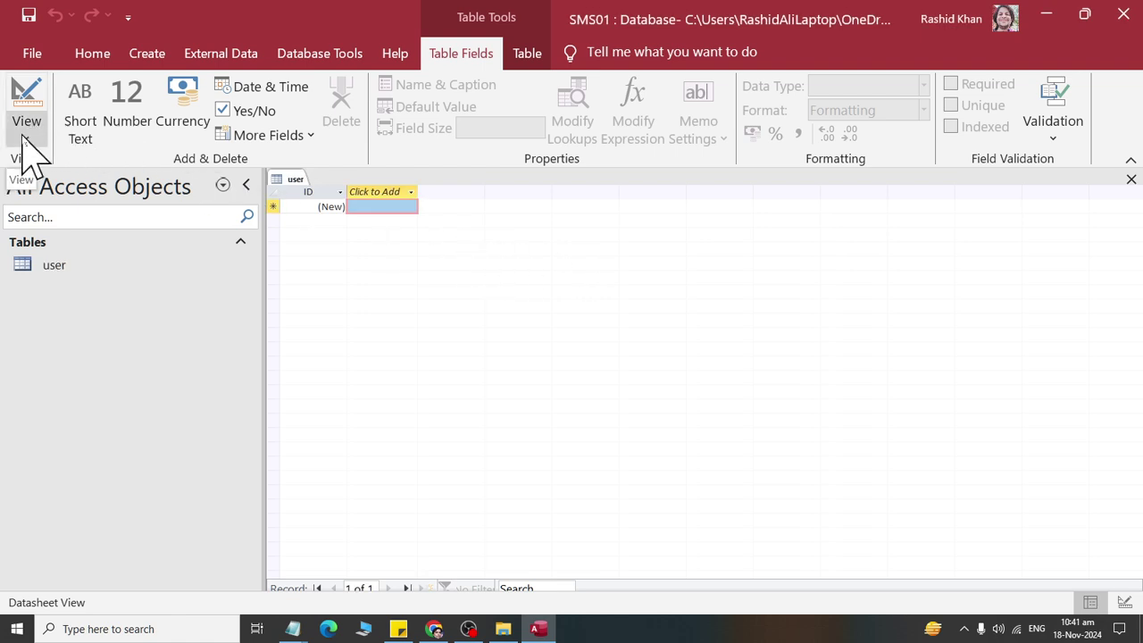
right_click(61, 265)
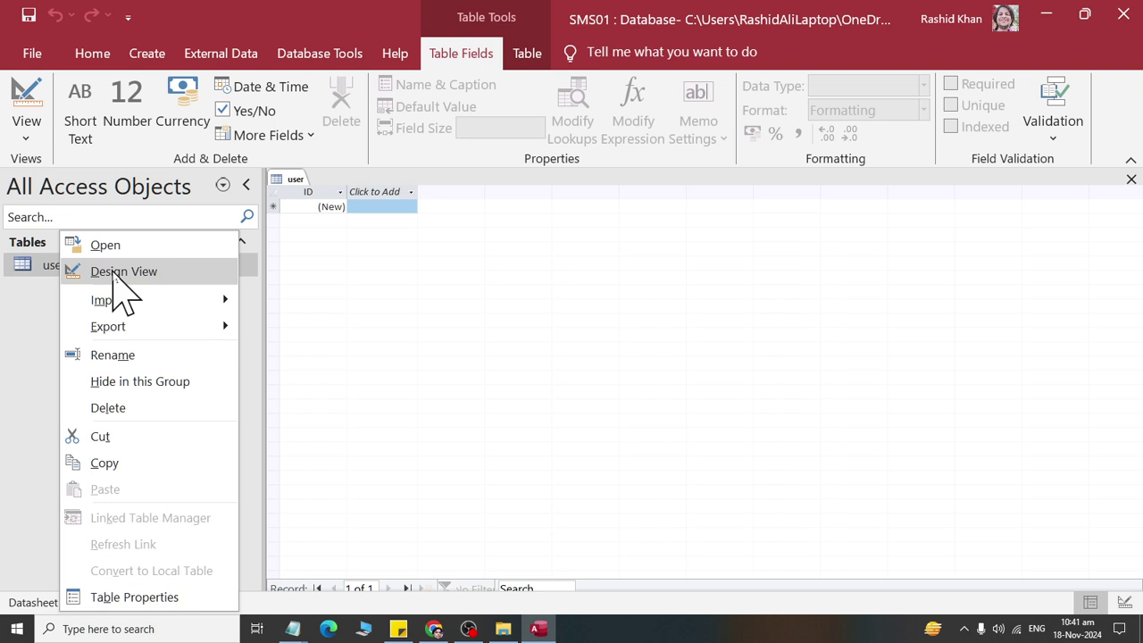
Step: Open the user table in Design View and rename the ID field to userID
click(116, 272)
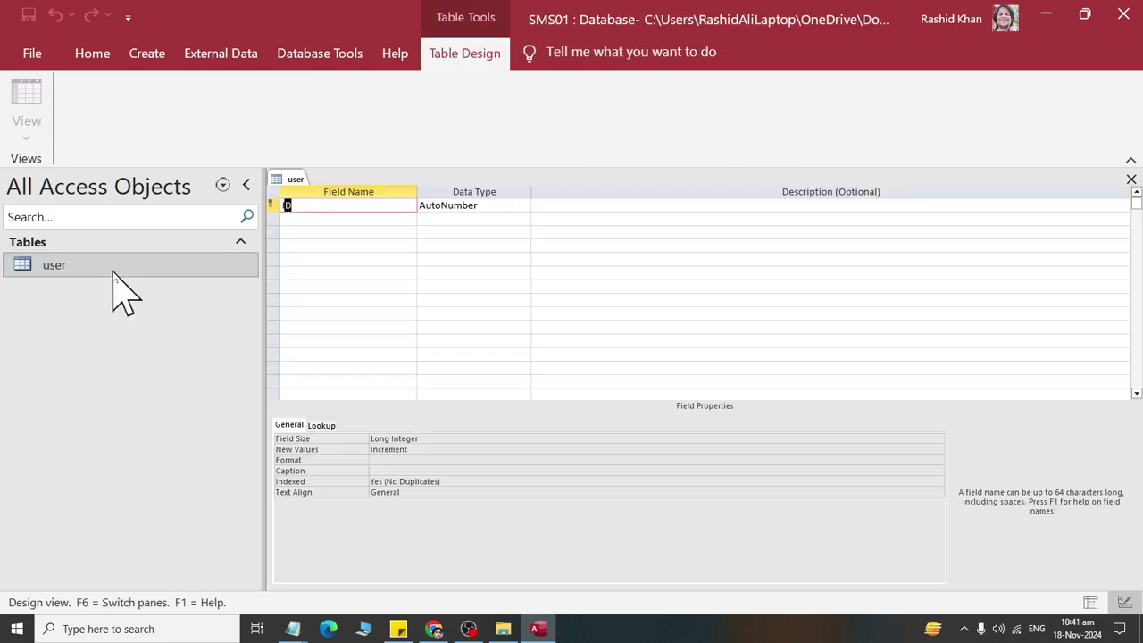
click(312, 206)
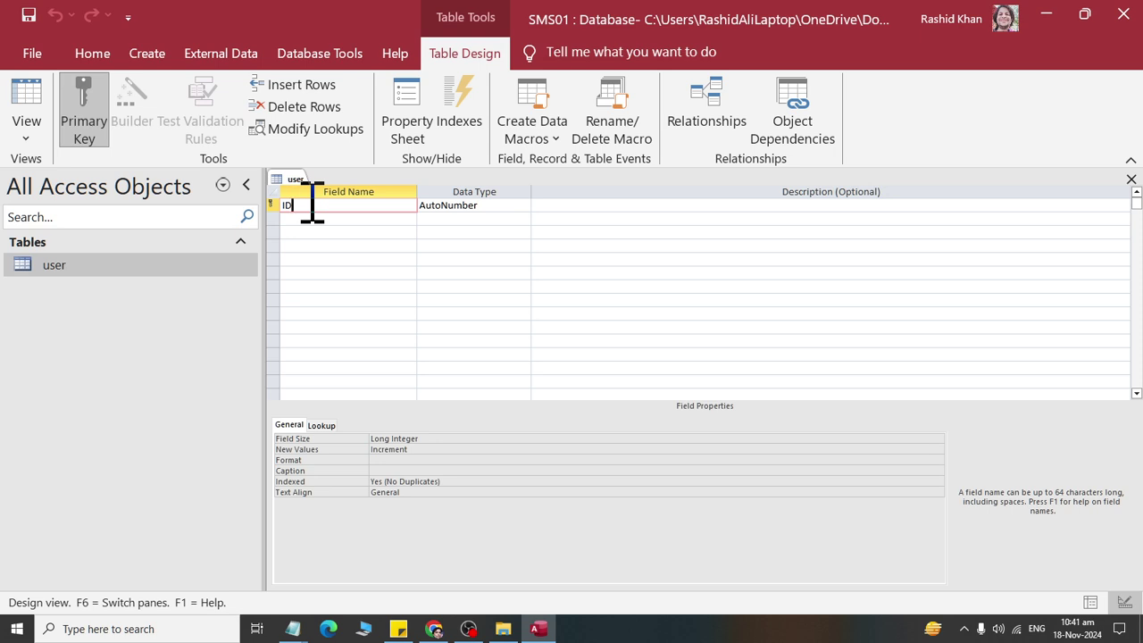
key(Left)
key(BackSpace)
text(user)
click(484, 206)
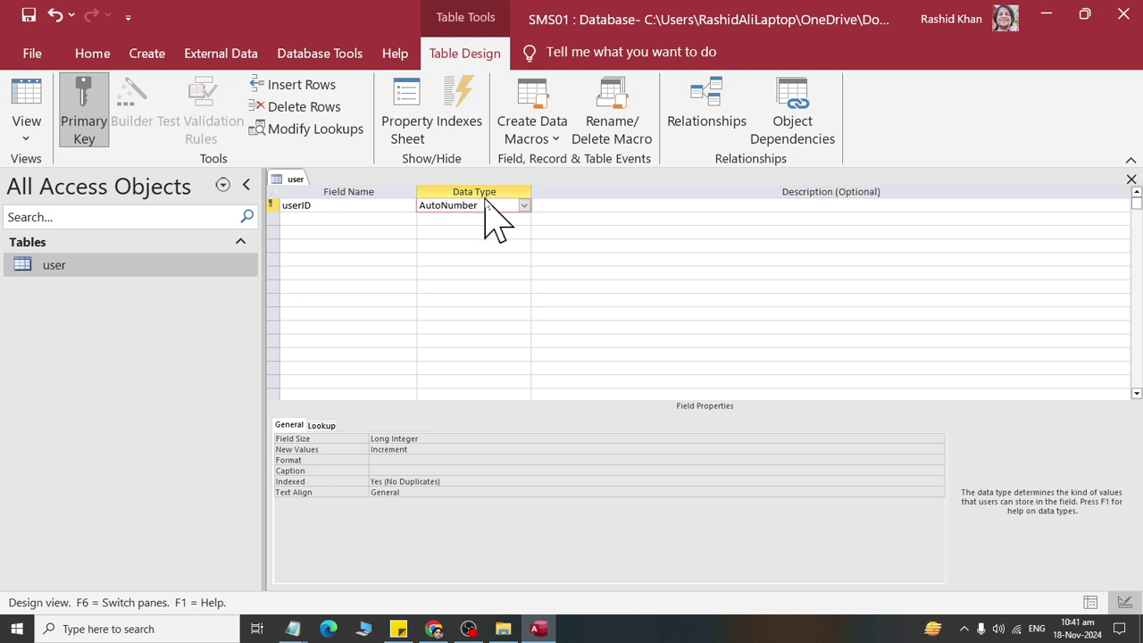
Step: Add a username field of type Short Text below userID
click(325, 219)
text(username)
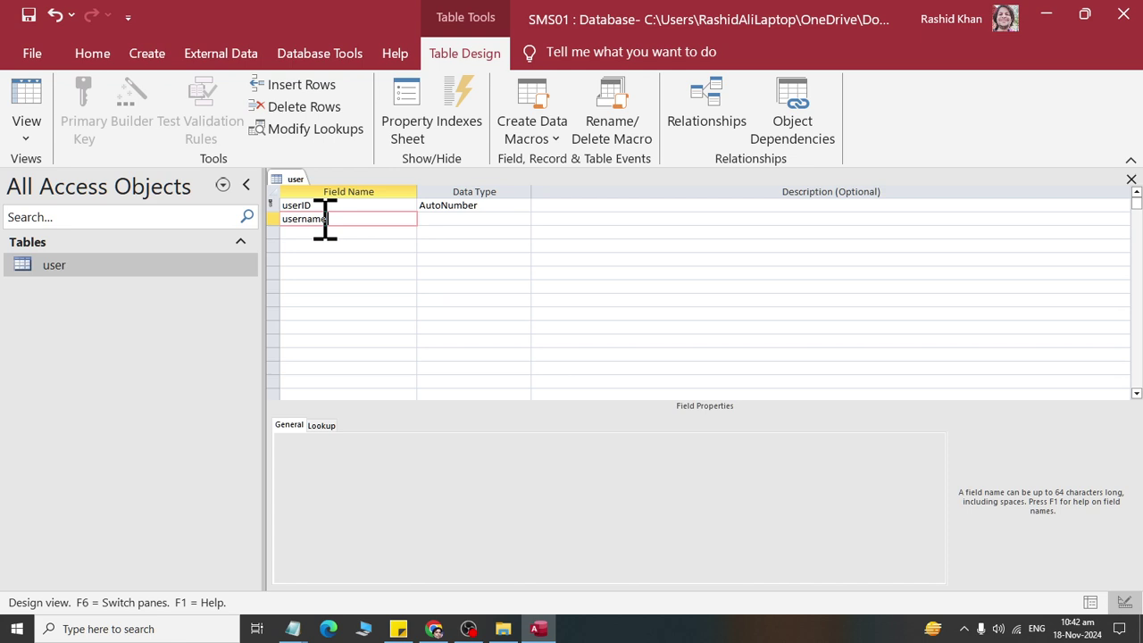
click(465, 219)
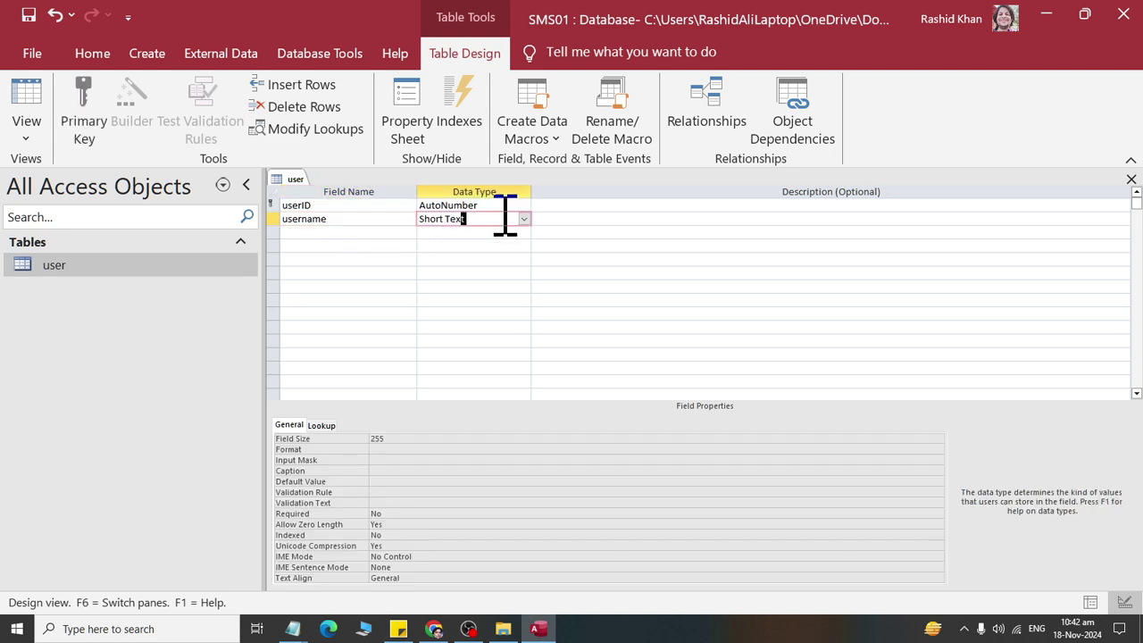
click(524, 219)
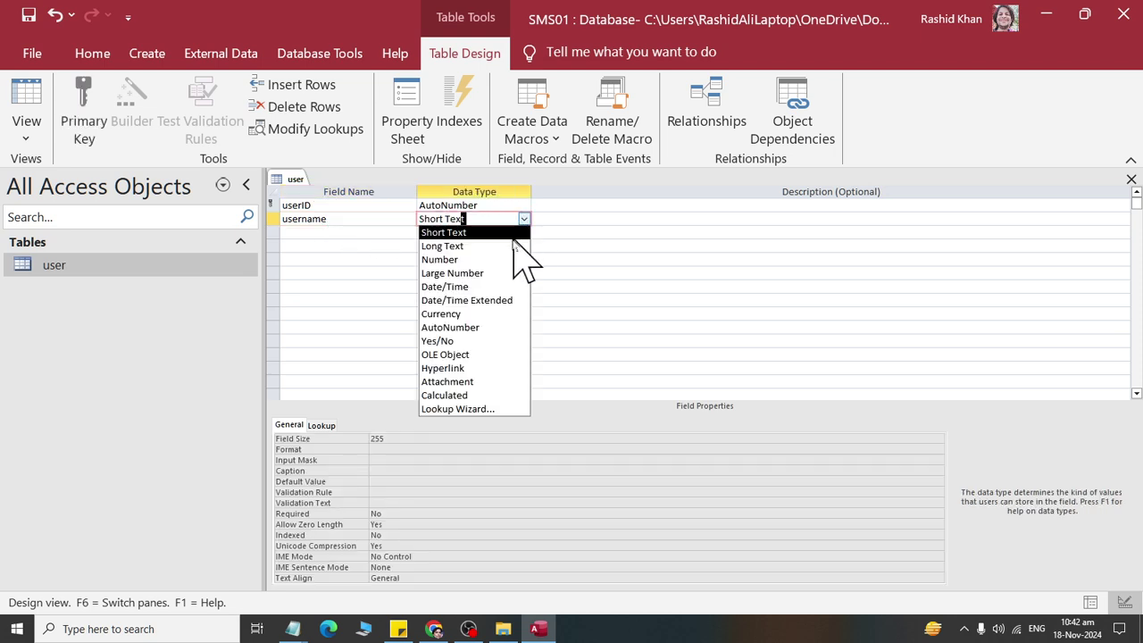
click(503, 234)
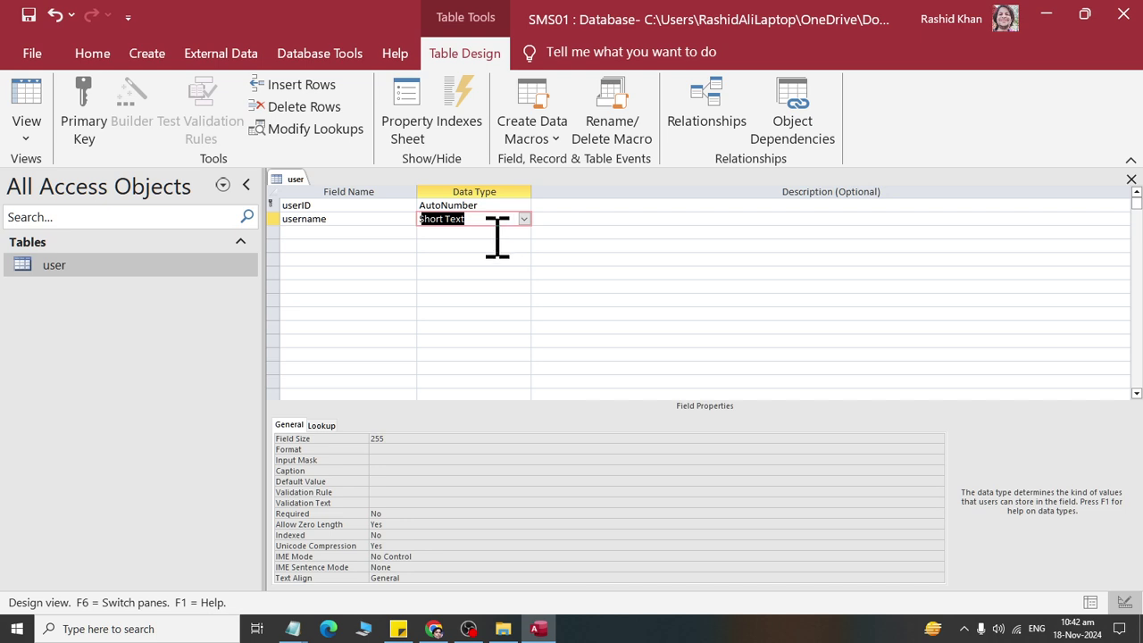
Step: Add a password field of type Short Text below username
click(345, 234)
text(password)
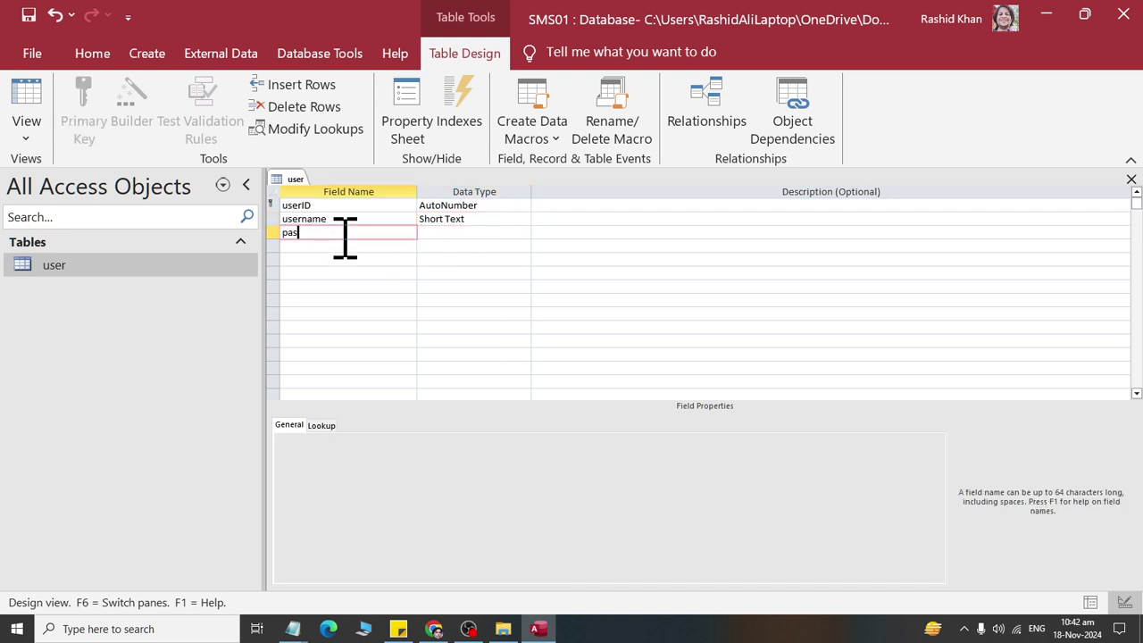
key(Tab)
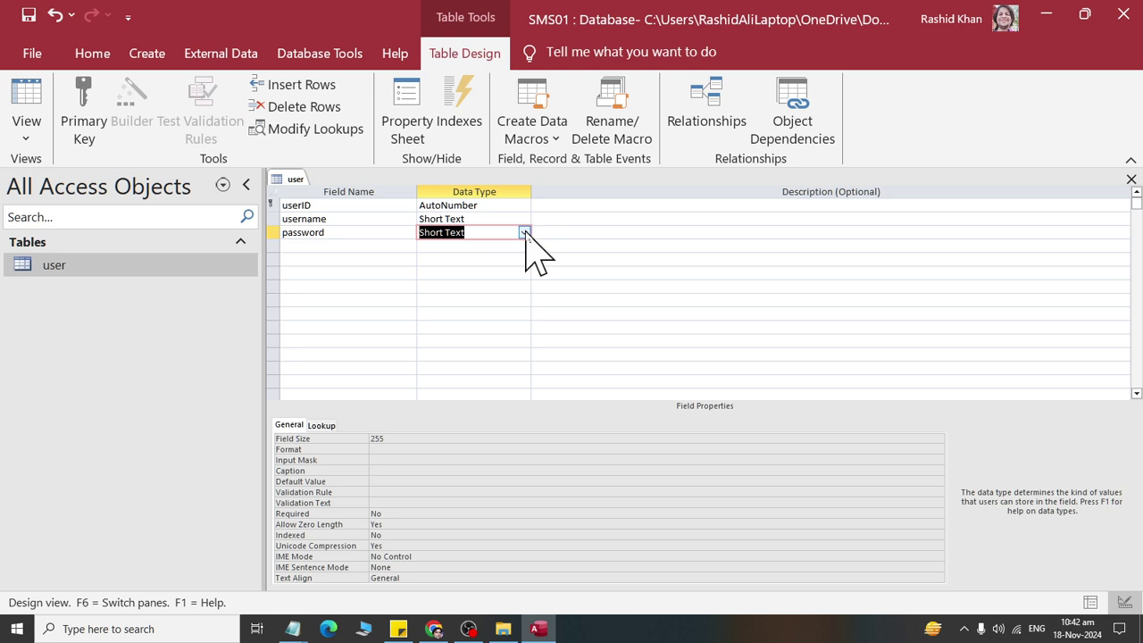
click(525, 233)
click(506, 245)
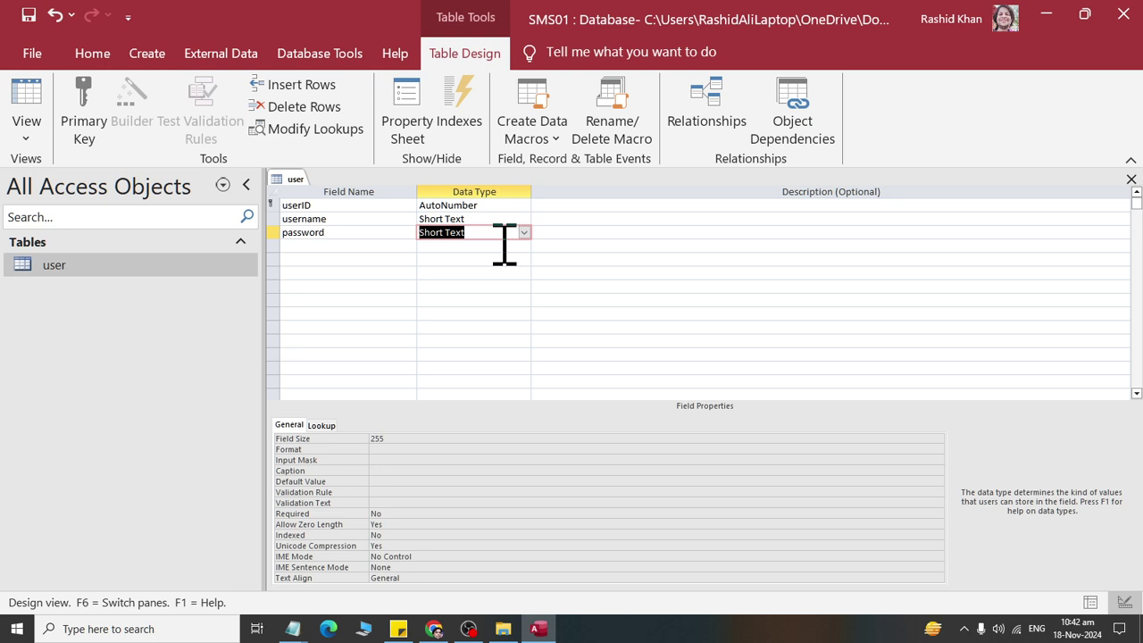
right_click(287, 181)
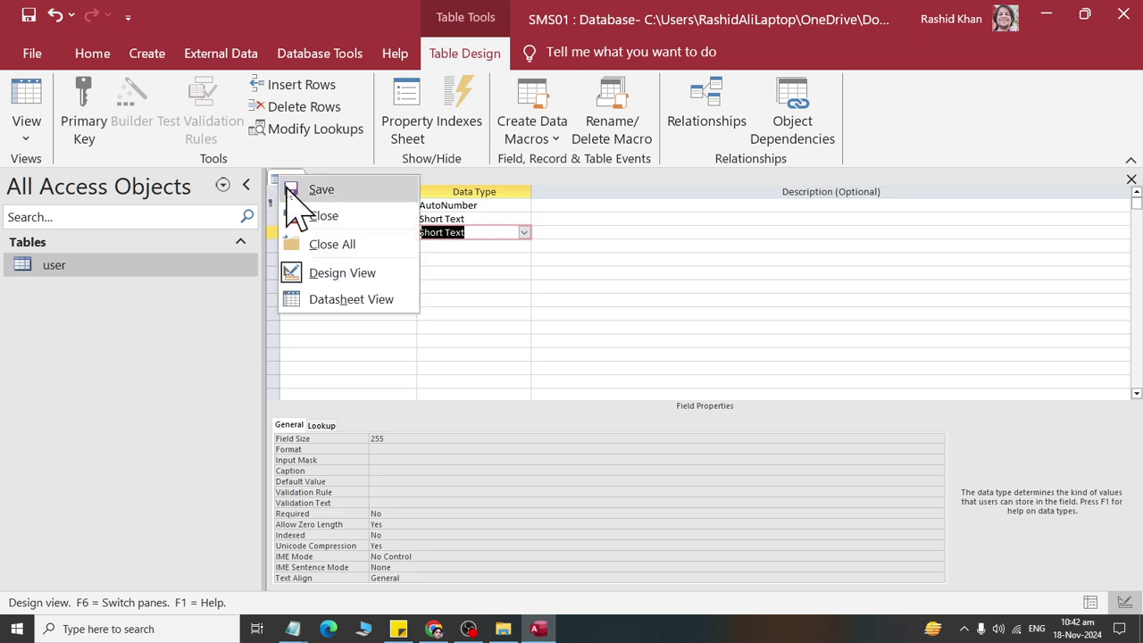
click(457, 245)
click(349, 234)
click(354, 248)
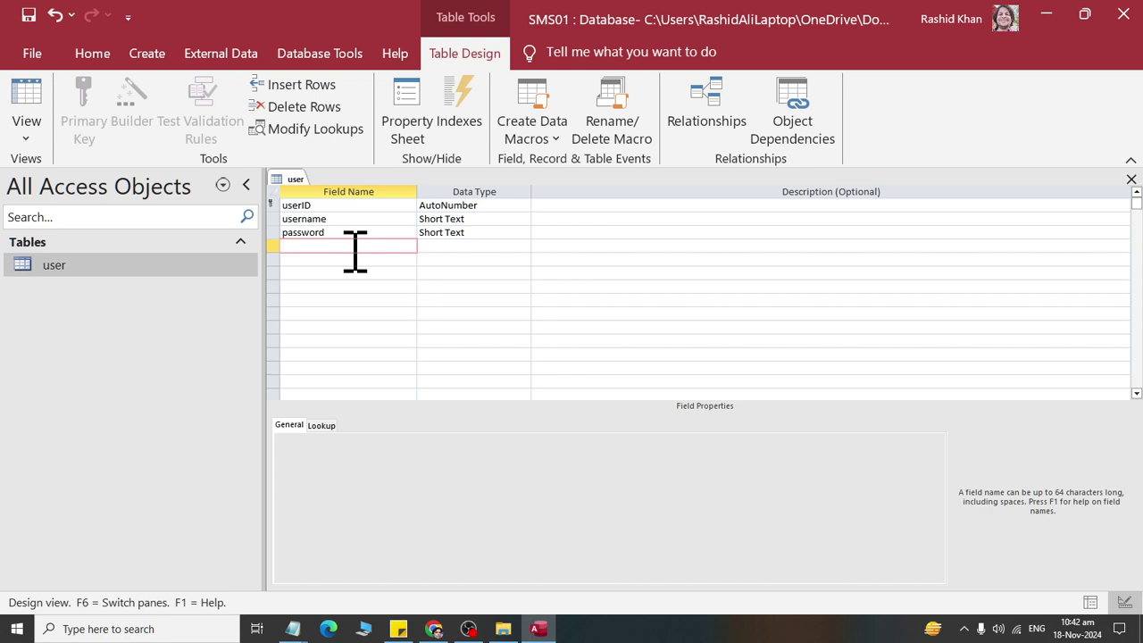
Step: Insert a Firstname field above username
click(351, 206)
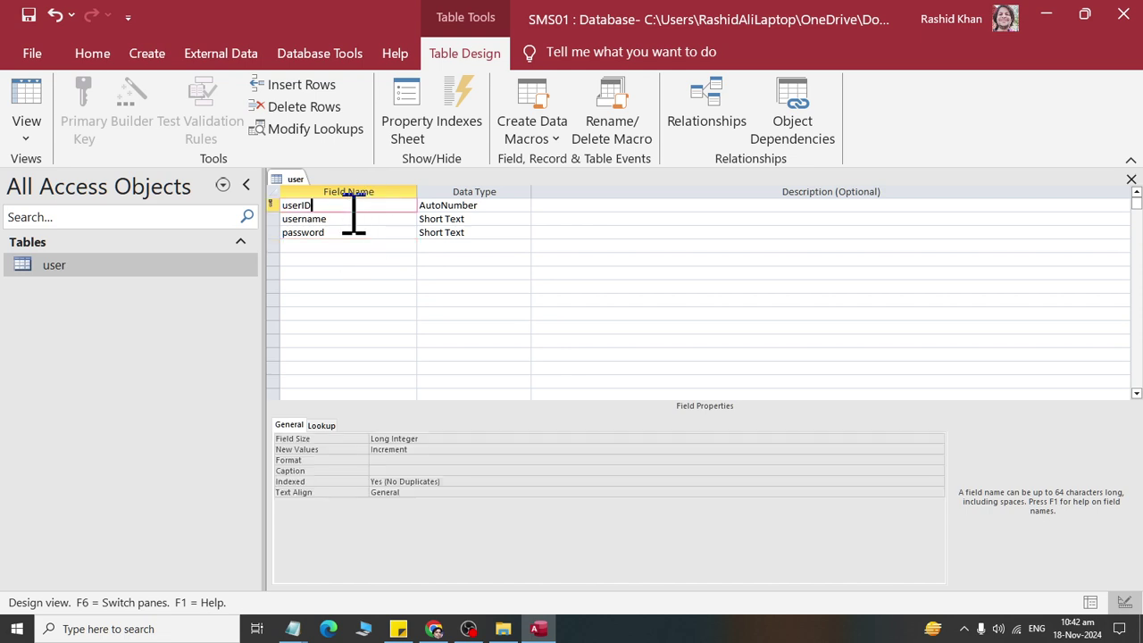
click(352, 220)
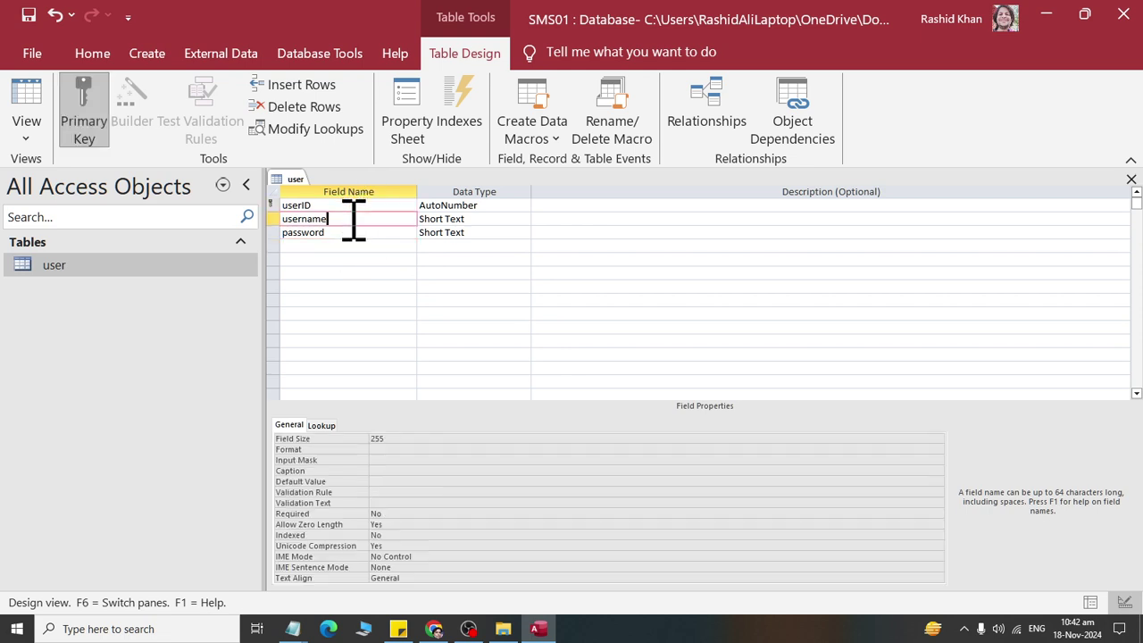
click(301, 86)
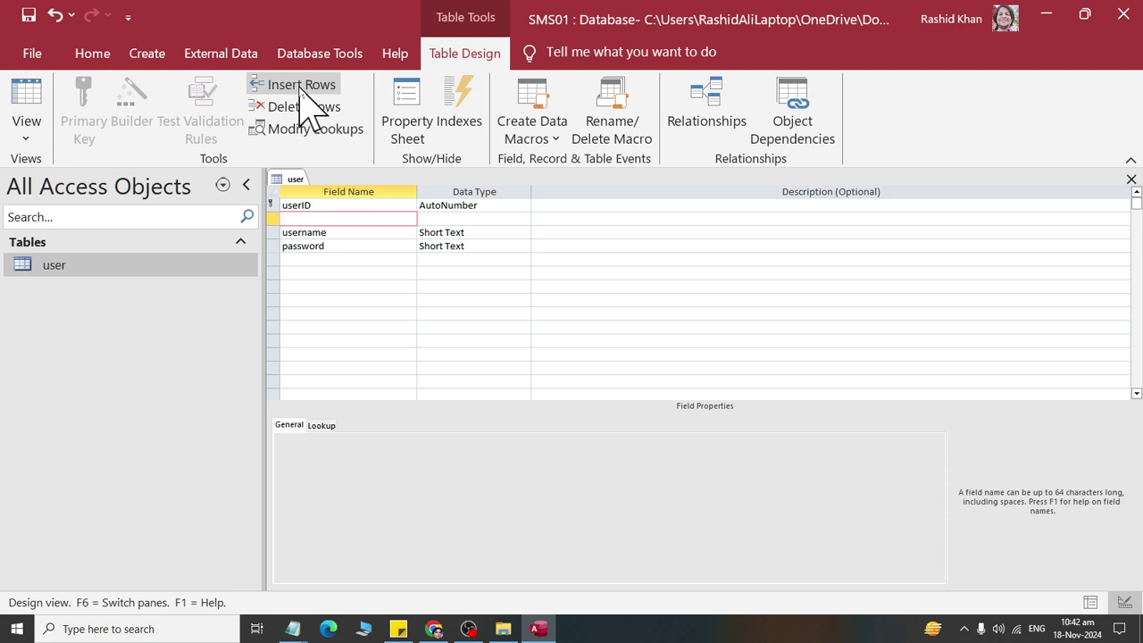
text(Firstname)
key(Tab)
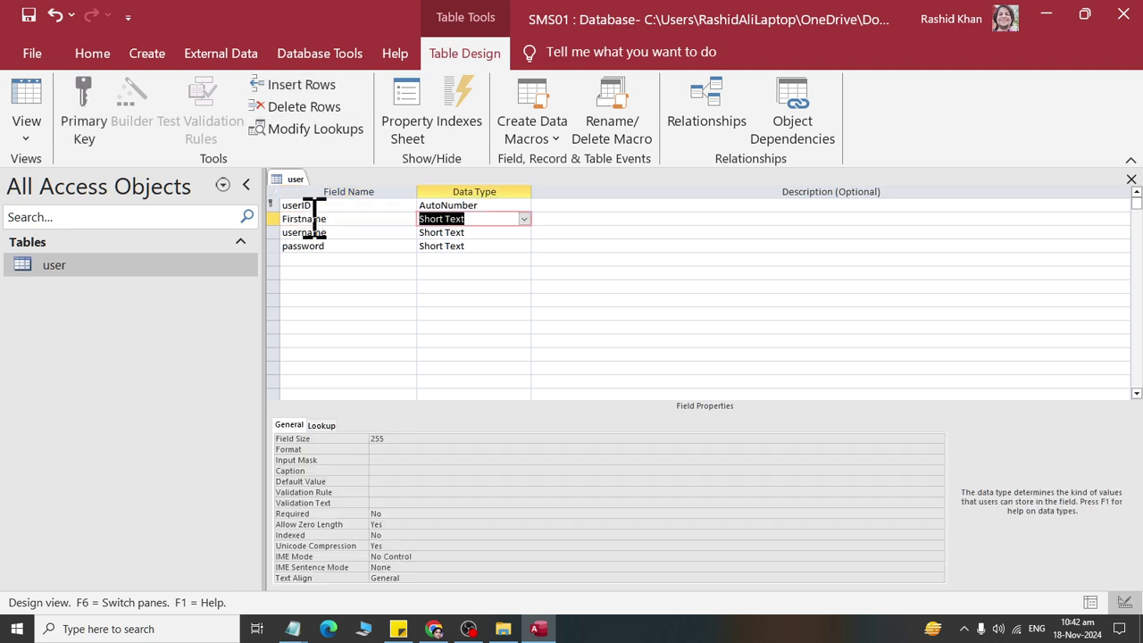
Step: Insert a lastname field above username, right after Firstname
click(327, 231)
click(302, 85)
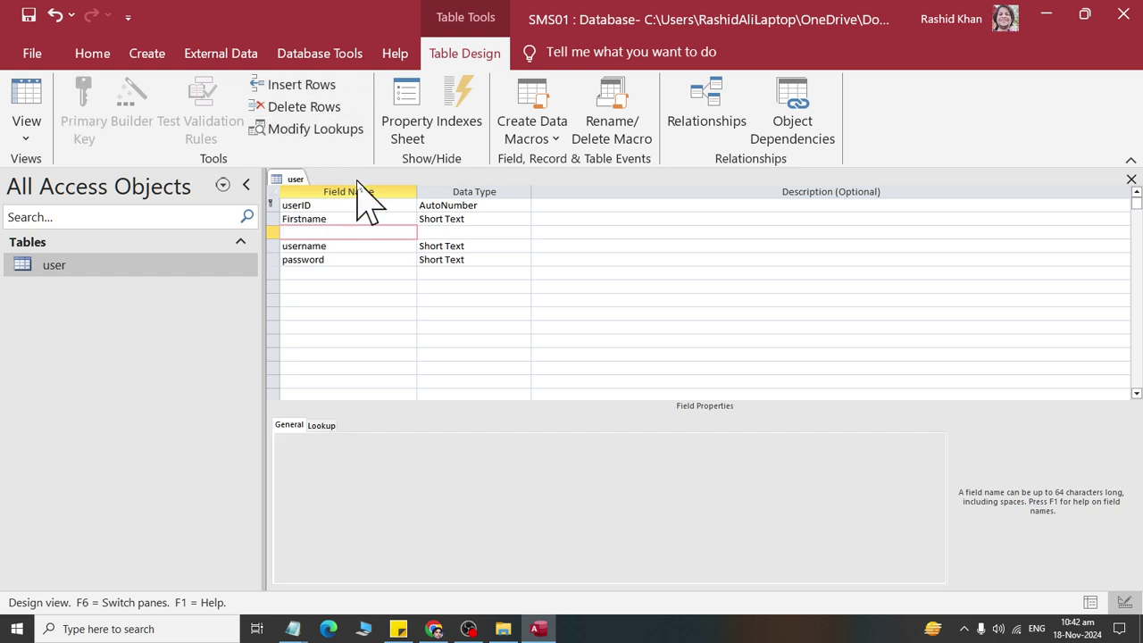
text(lastname)
key(Tab)
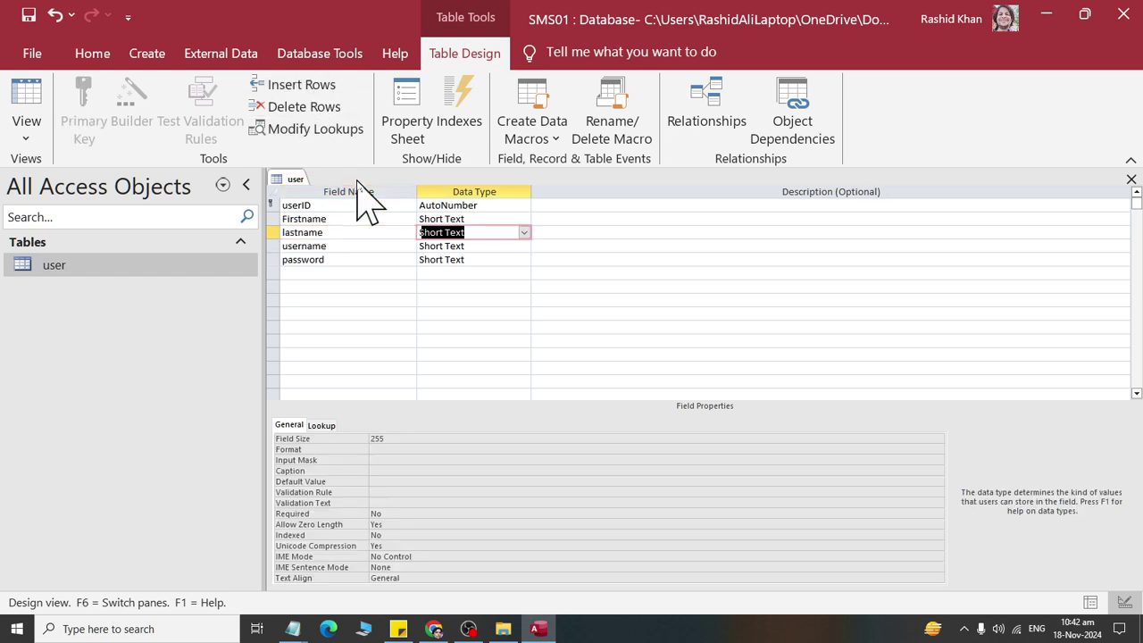
Step: Add a Short Text field named contact after password, then save the user table design
click(371, 259)
click(369, 233)
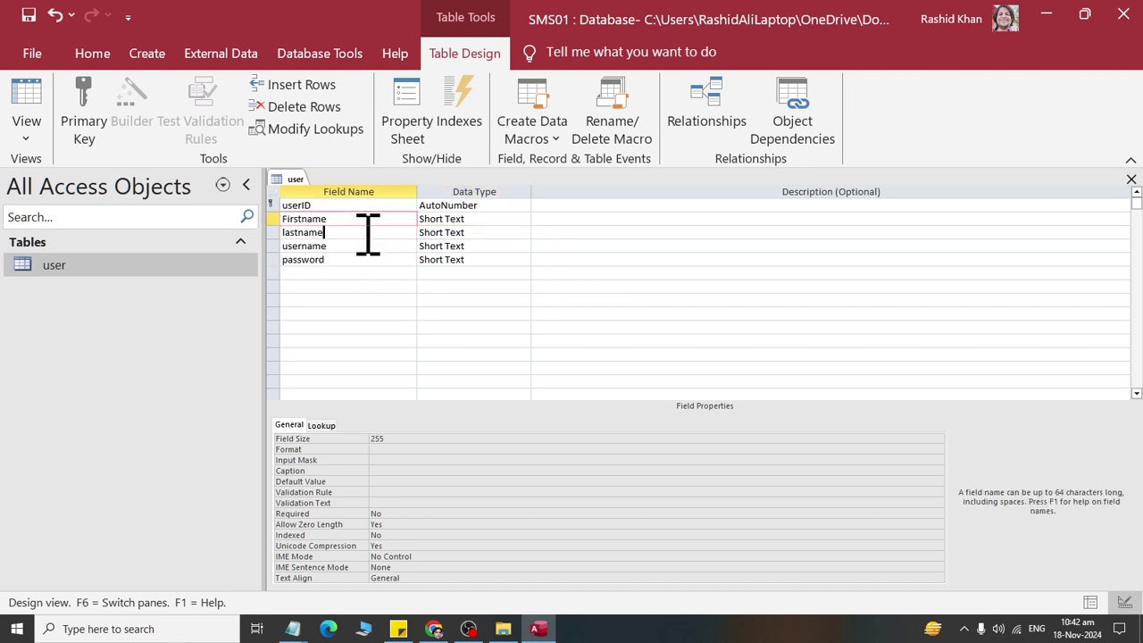
click(366, 246)
click(366, 259)
click(364, 274)
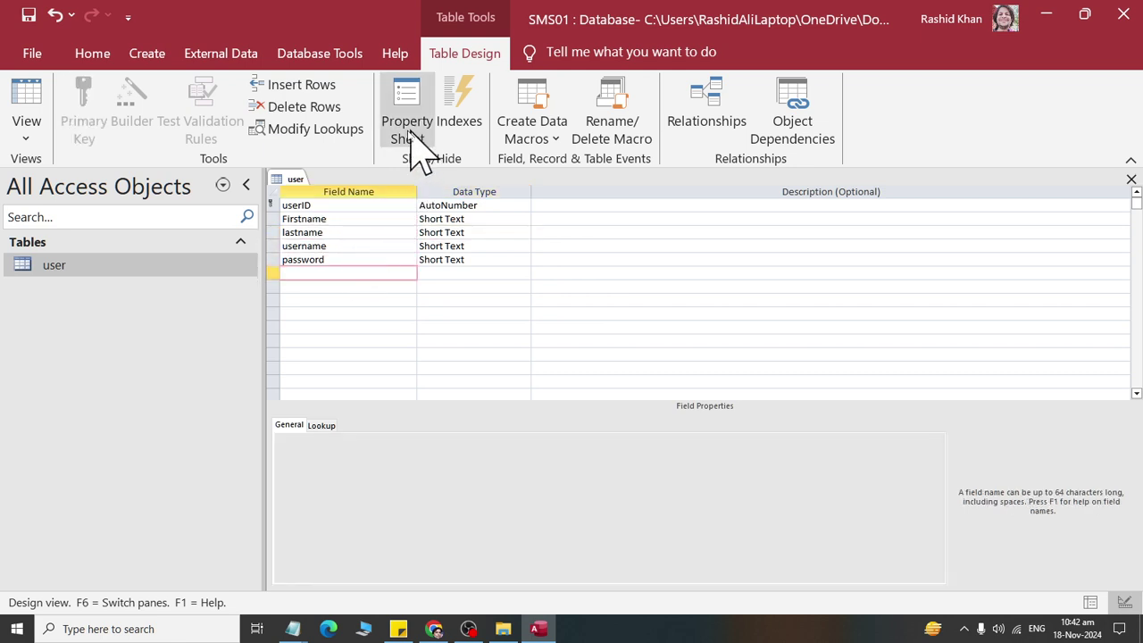
text(contact)
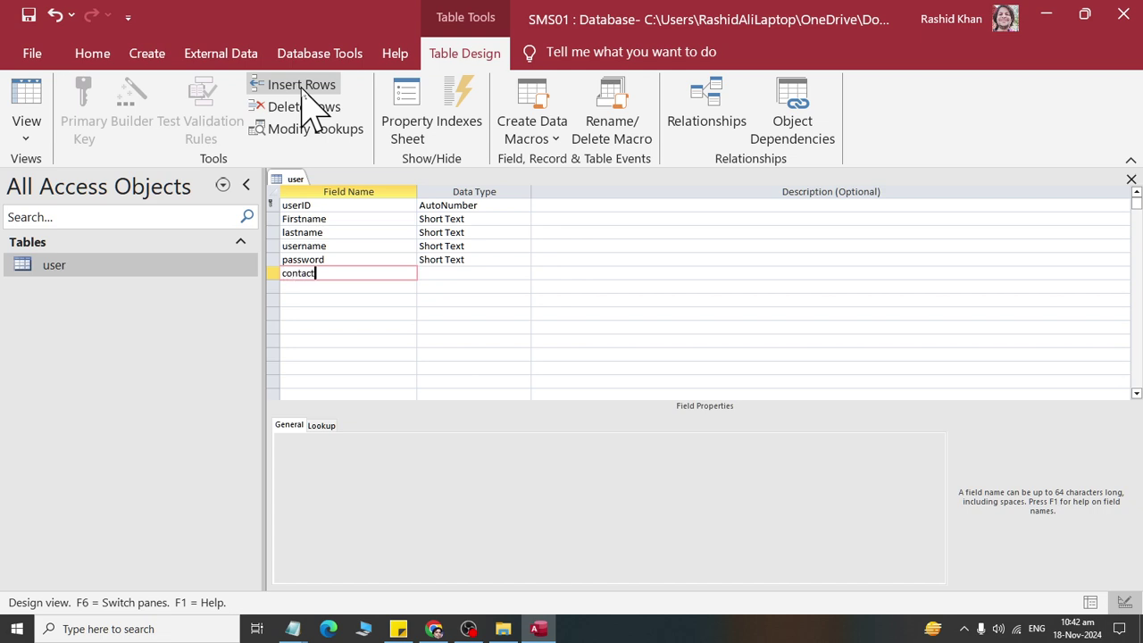
key(Tab)
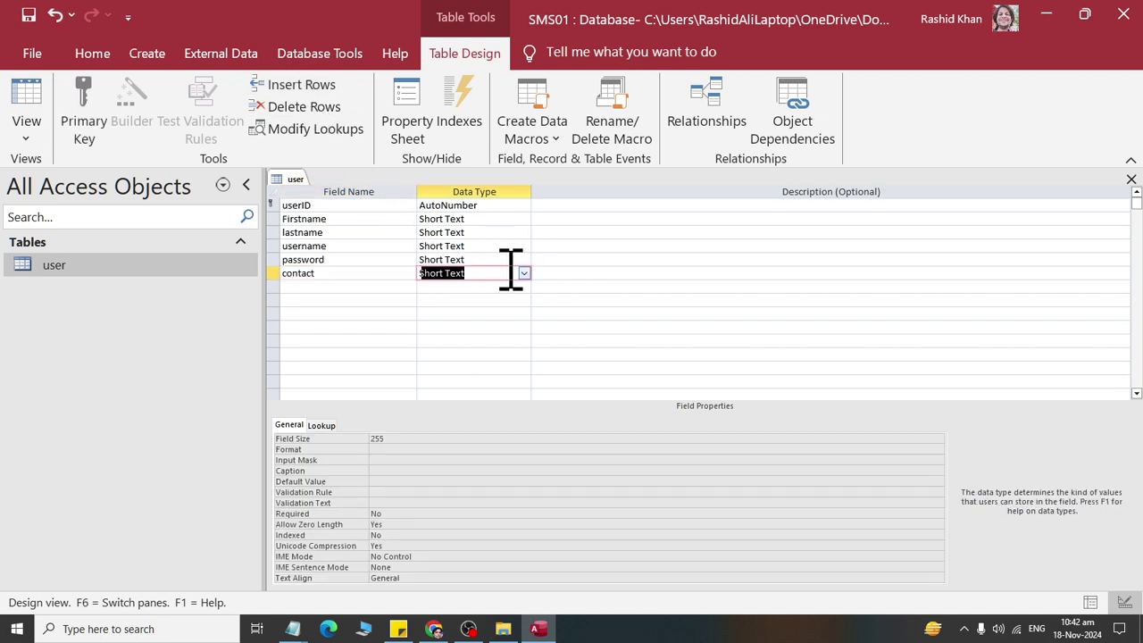
click(492, 273)
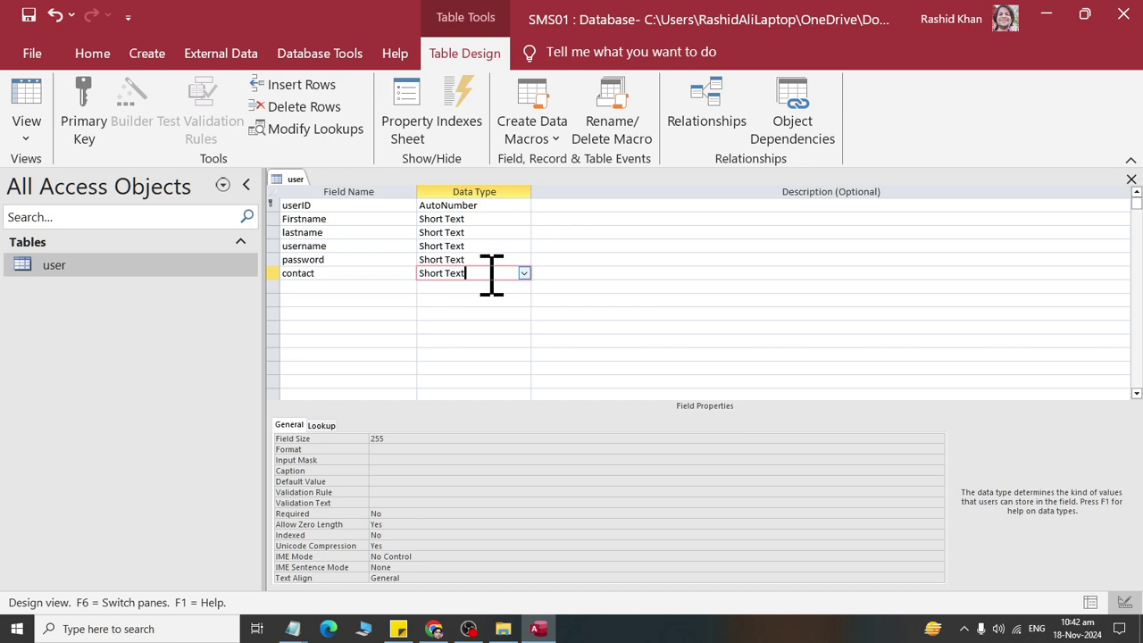
right_click(286, 180)
click(317, 188)
Step: Close the user table design, reopen it in Design View, and close it again
right_click(296, 180)
click(342, 222)
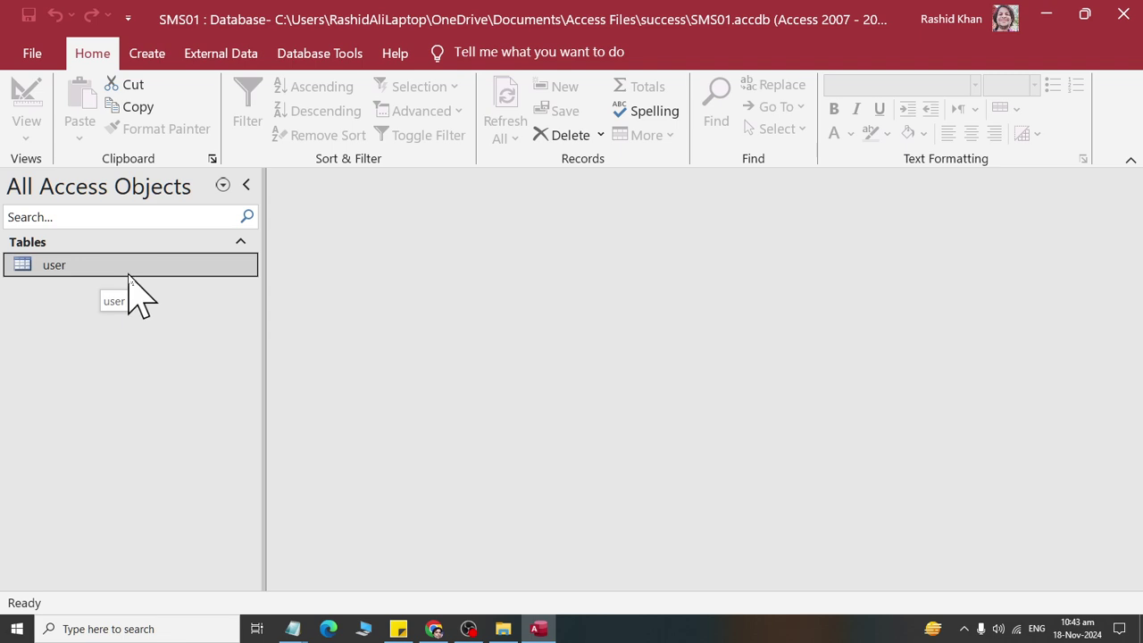
right_click(50, 266)
click(98, 271)
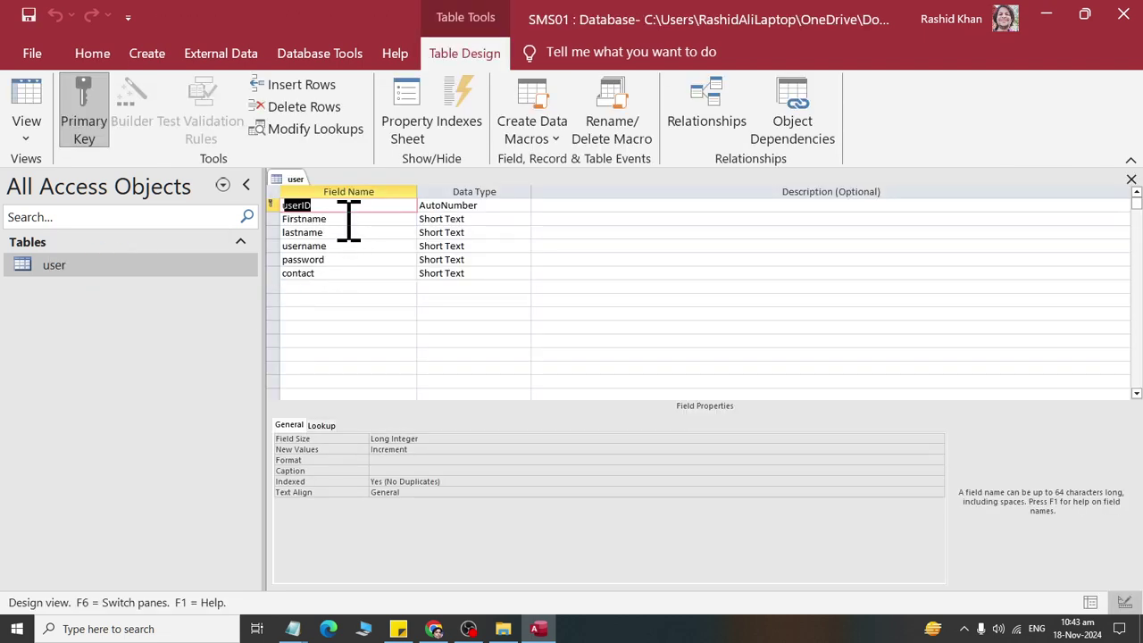
right_click(299, 180)
click(308, 215)
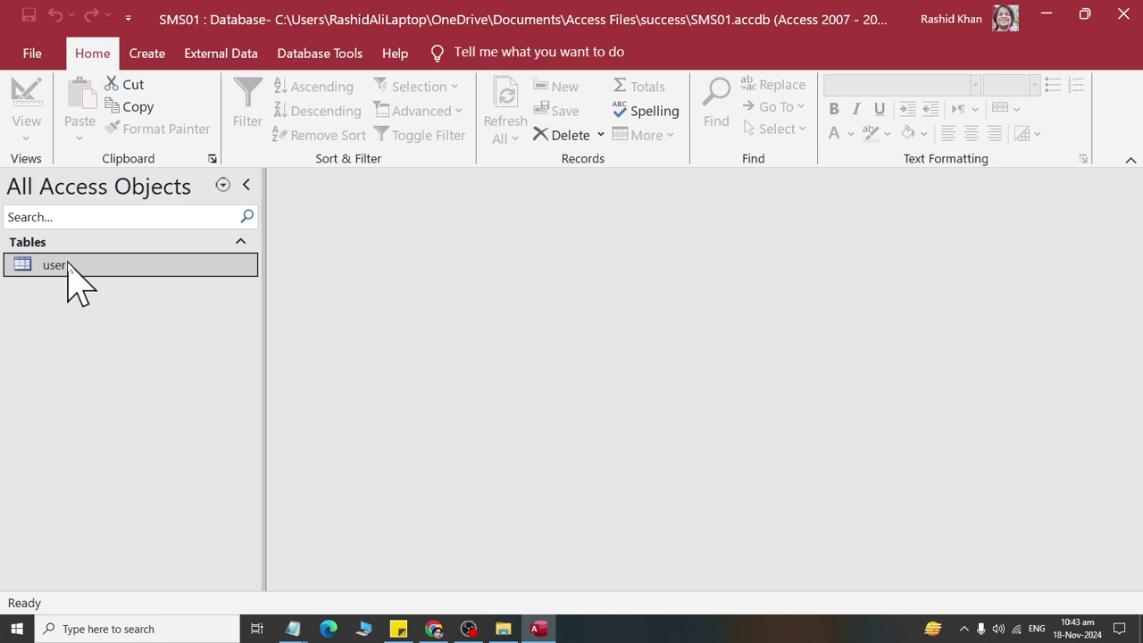
right_click(68, 265)
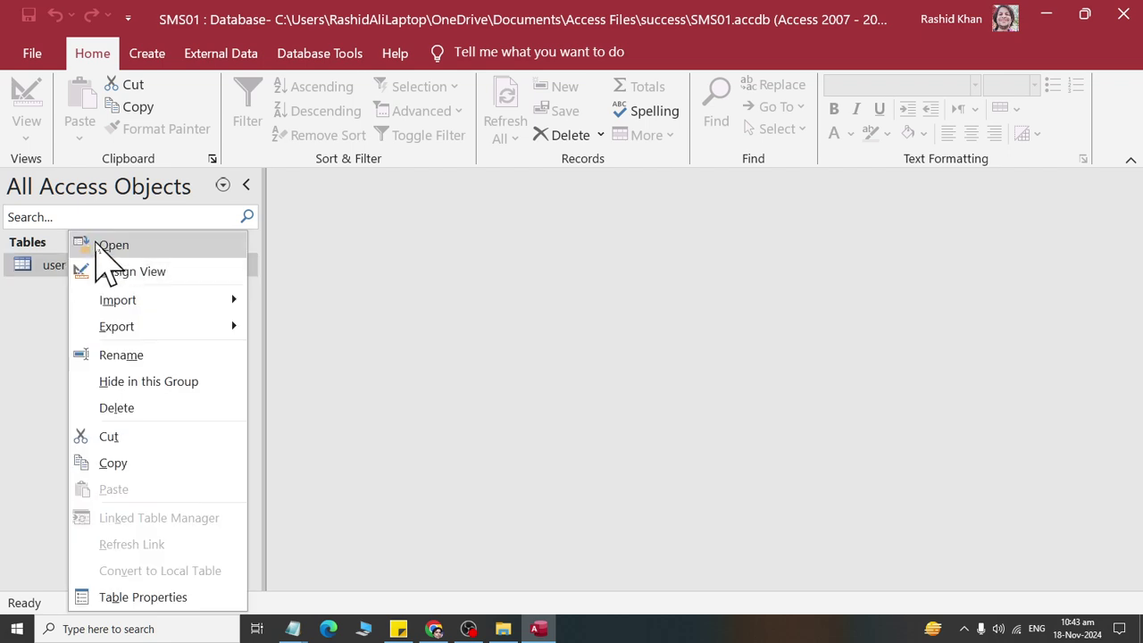
Step: Open the user datasheet and enter a record's first name, last name, username, password and contact number
click(107, 245)
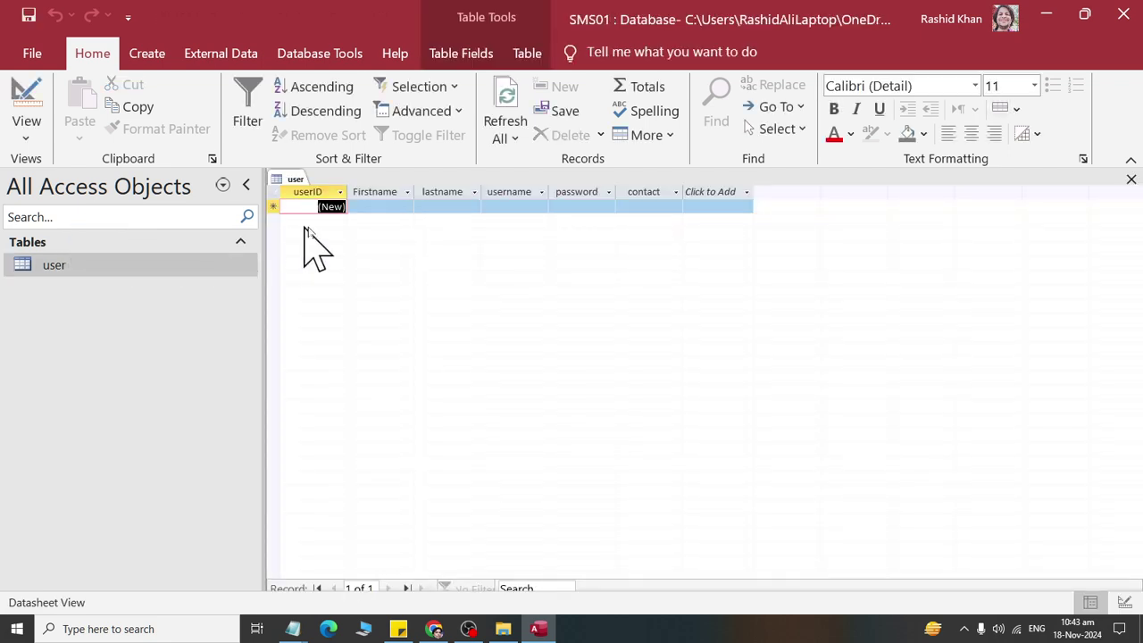
click(378, 207)
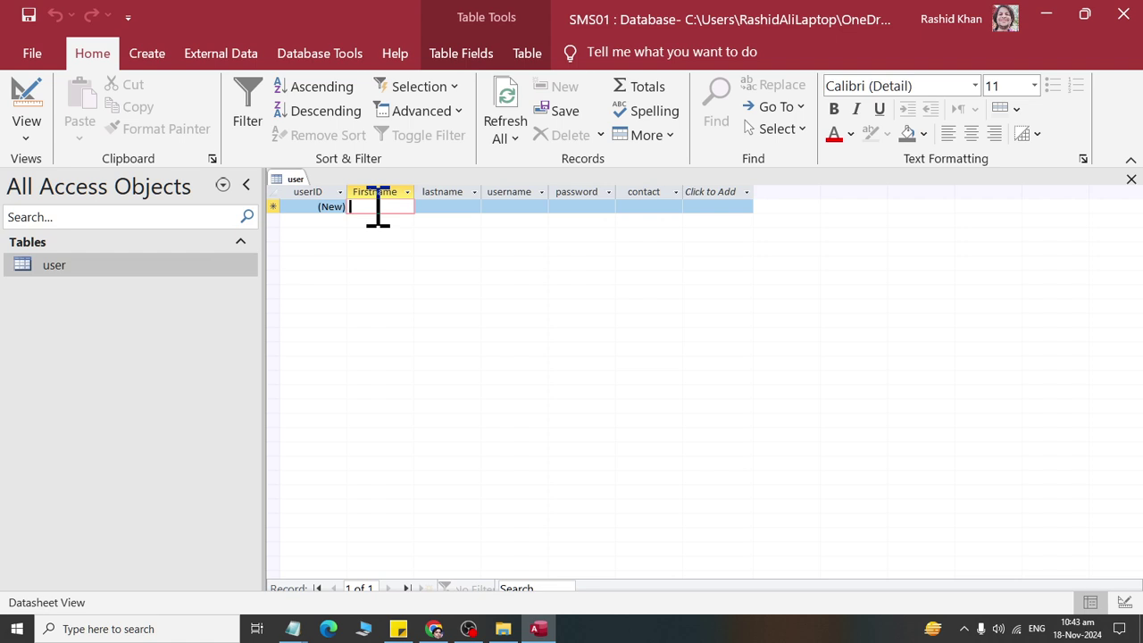
key(Tab)
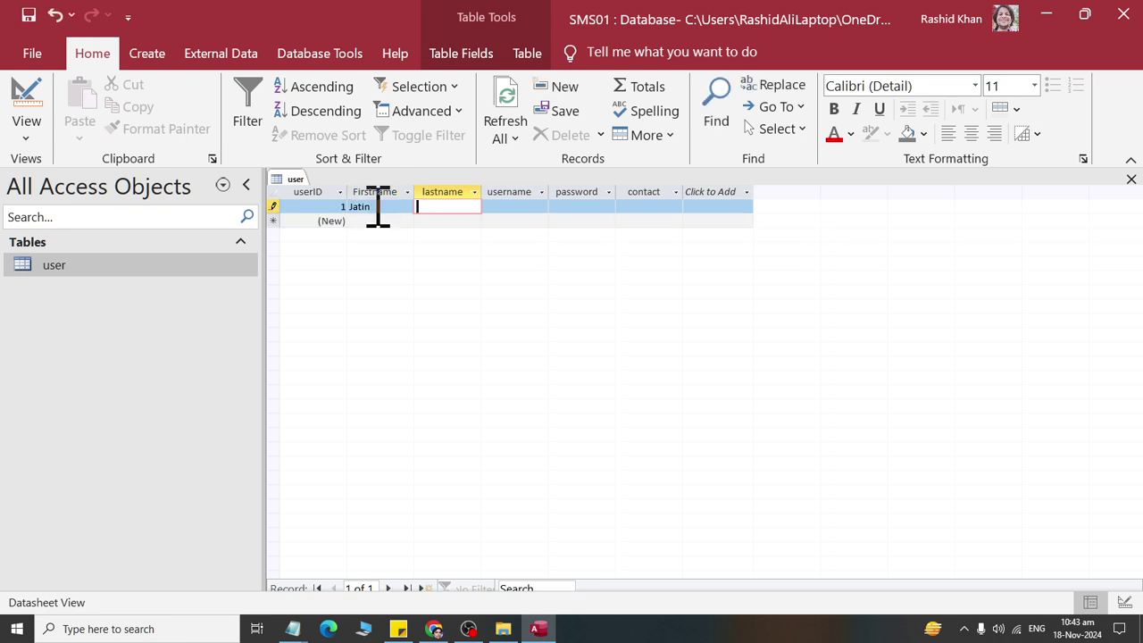
key(Tab)
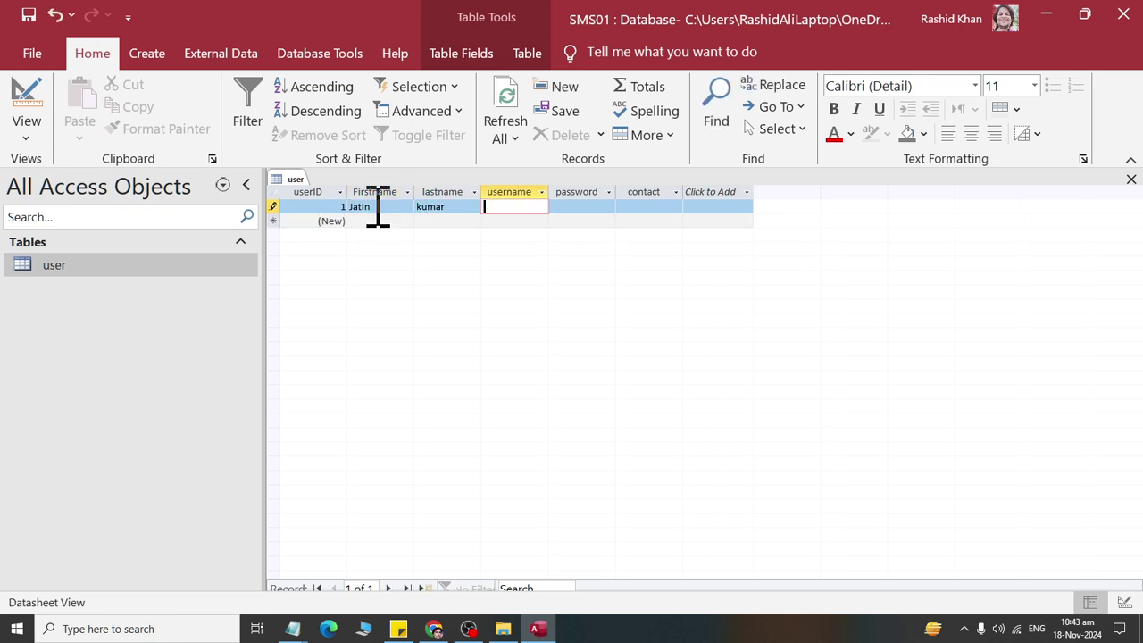
key(Tab)
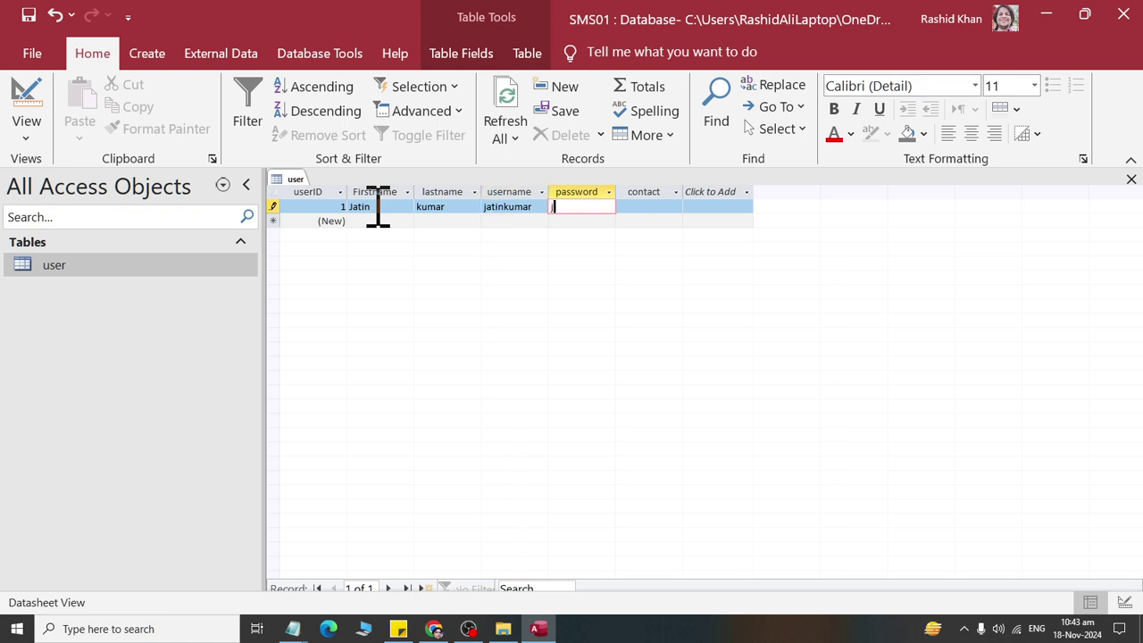
key(Tab)
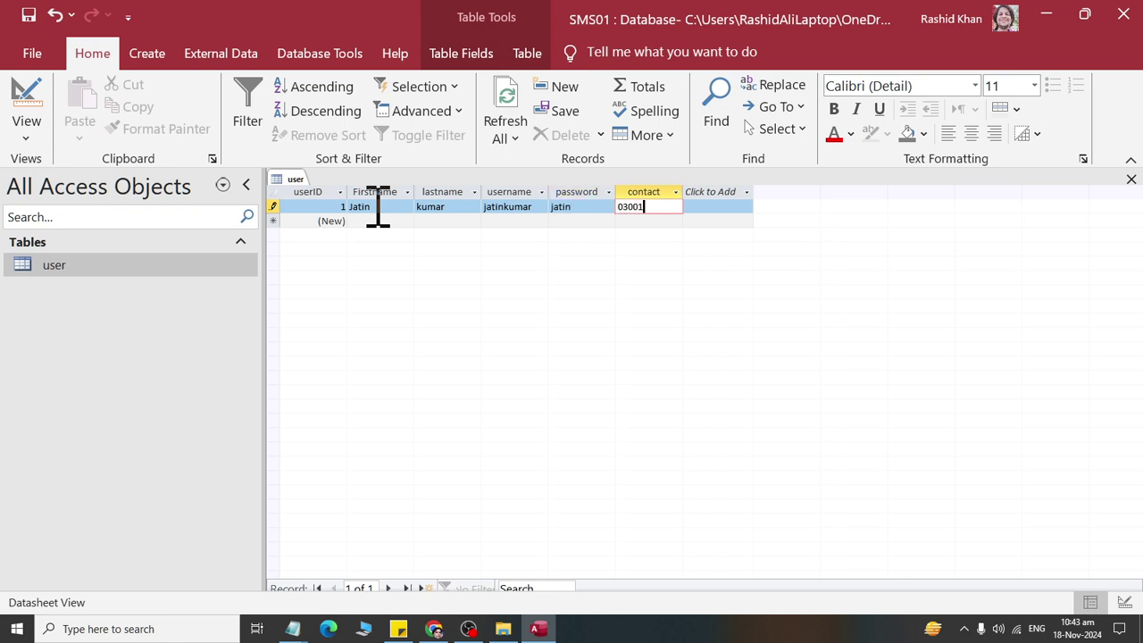
Step: Save the new record and switch away from Access with Alt+Tab
click(28, 14)
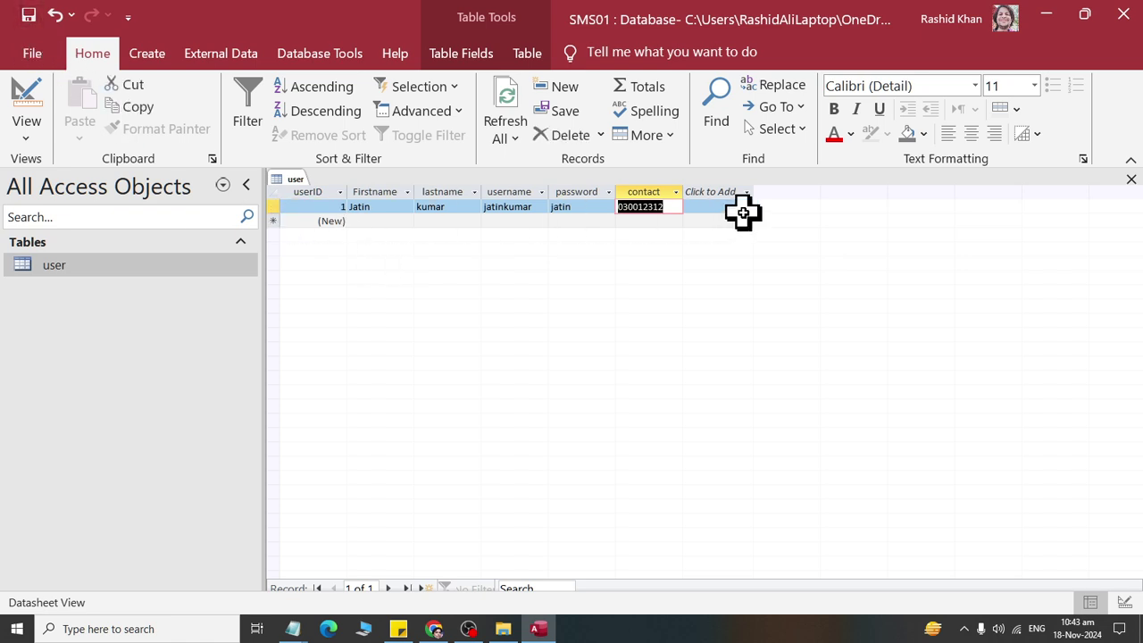
right_click(291, 179)
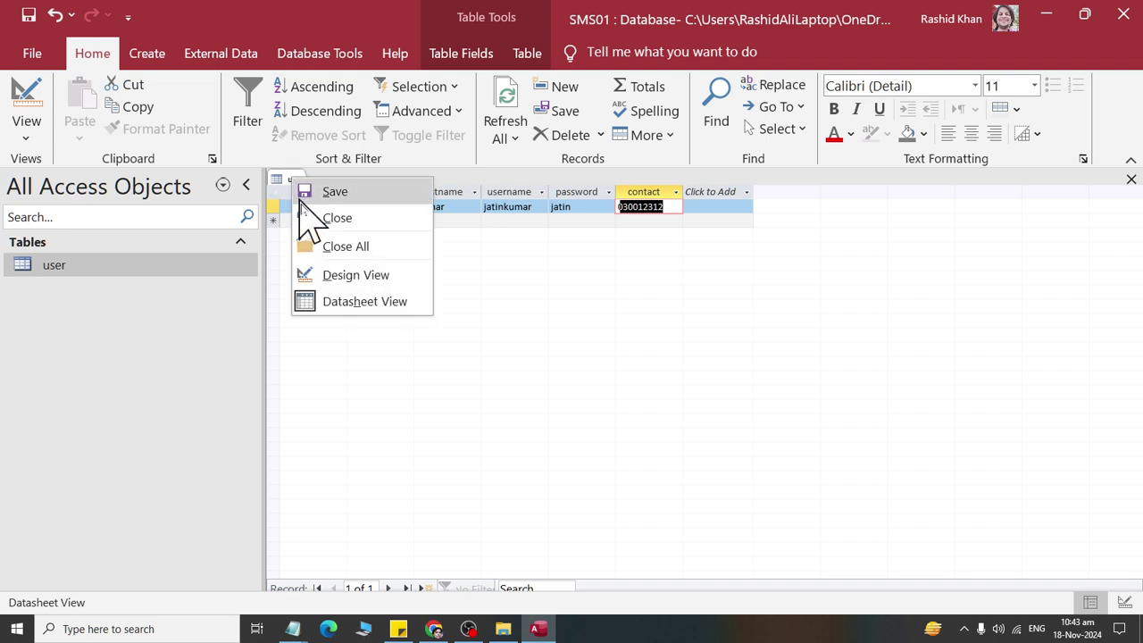
key(alt+Tab)
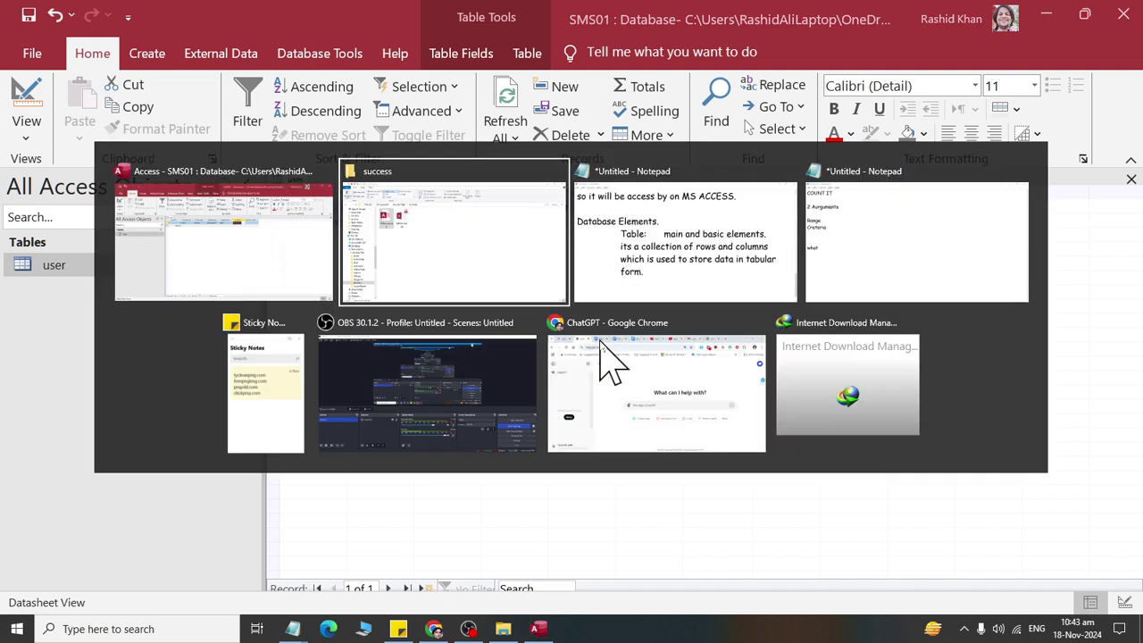
Step: In Notepad, add a 'Record:' heading under the Table notes with an indented definition
key(alt+Tab)
click(567, 458)
key(Return)
key(Return)
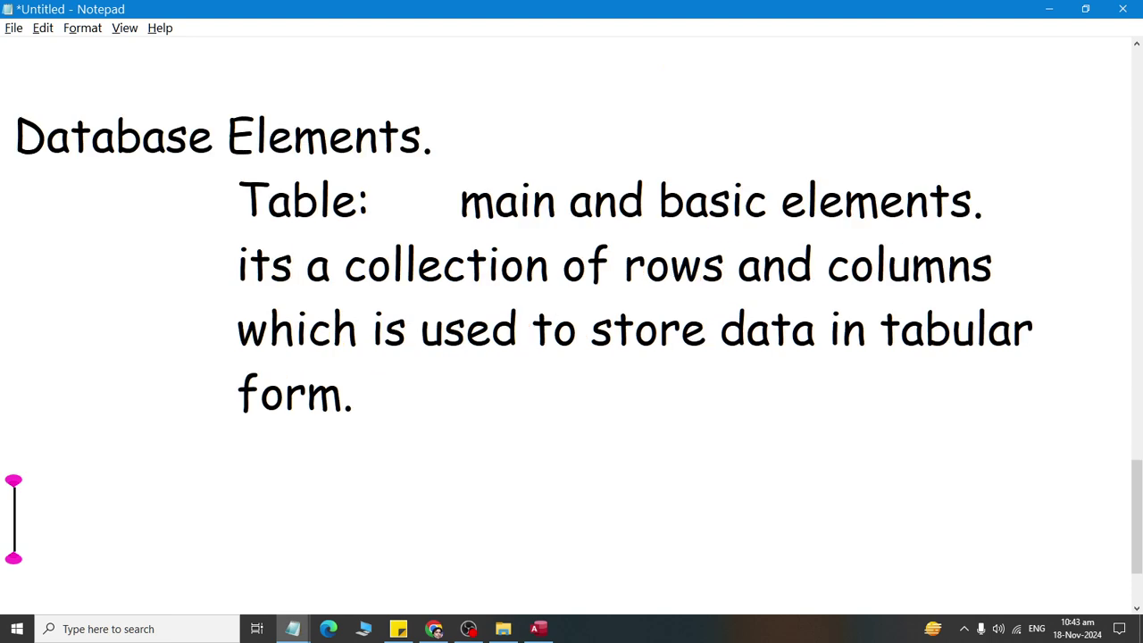
text(Record:)
key(Return)
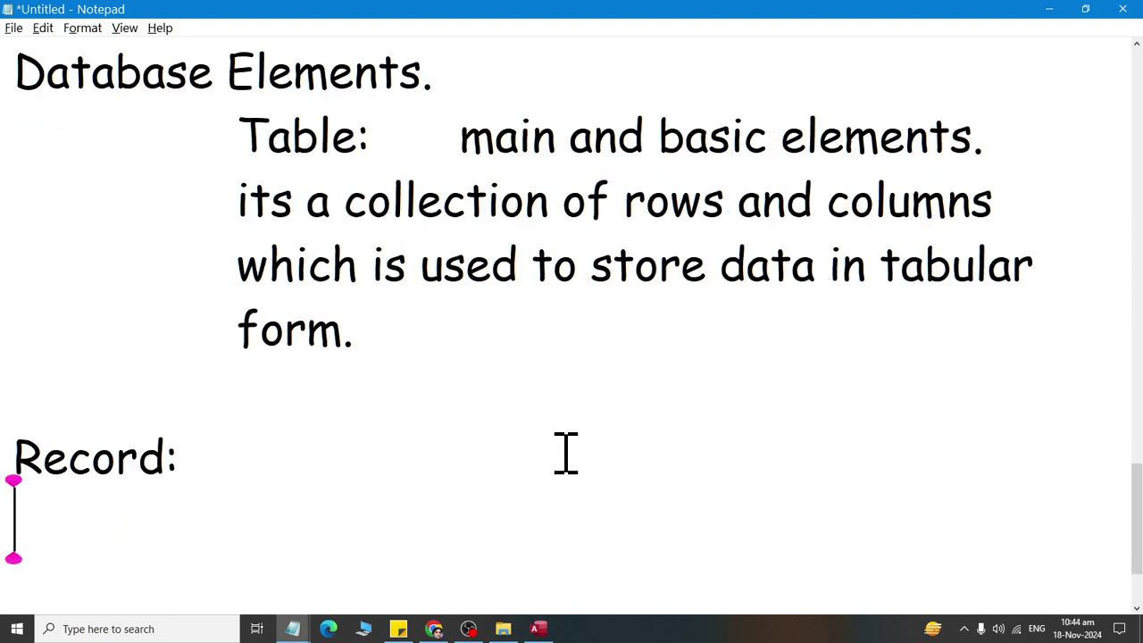
key(Tab)
text(a single l)
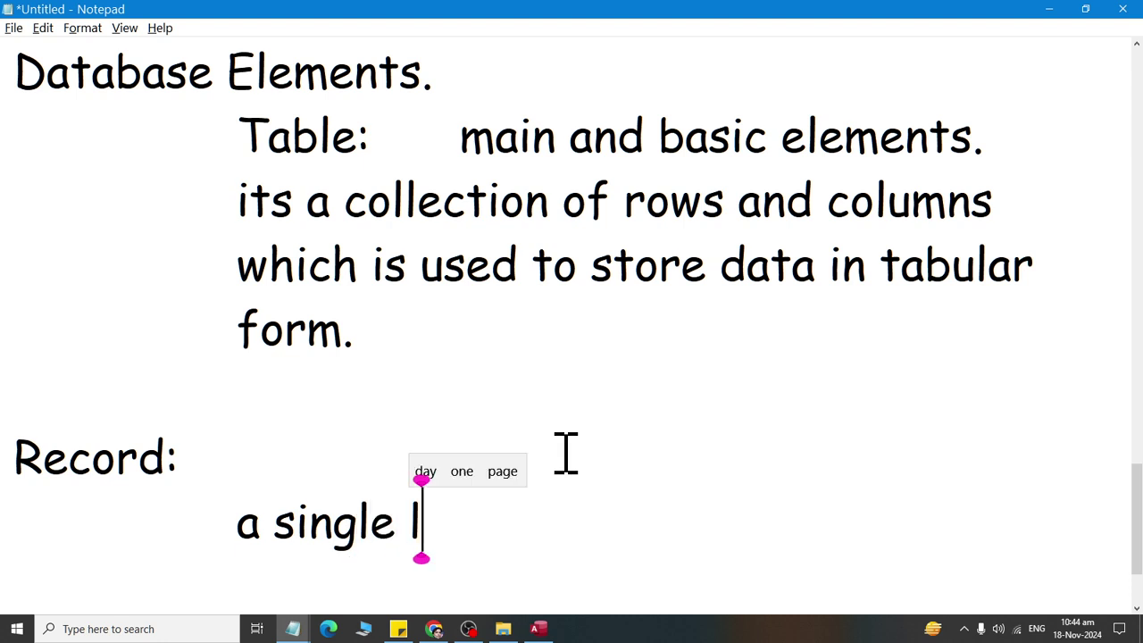
text(ine entry )
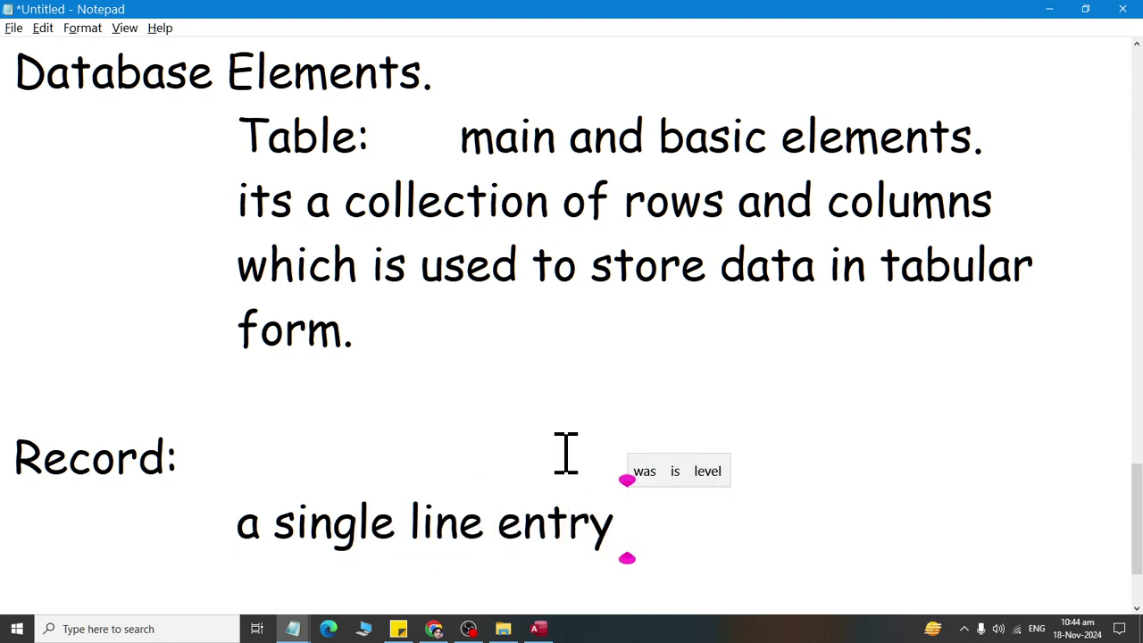
text(which )
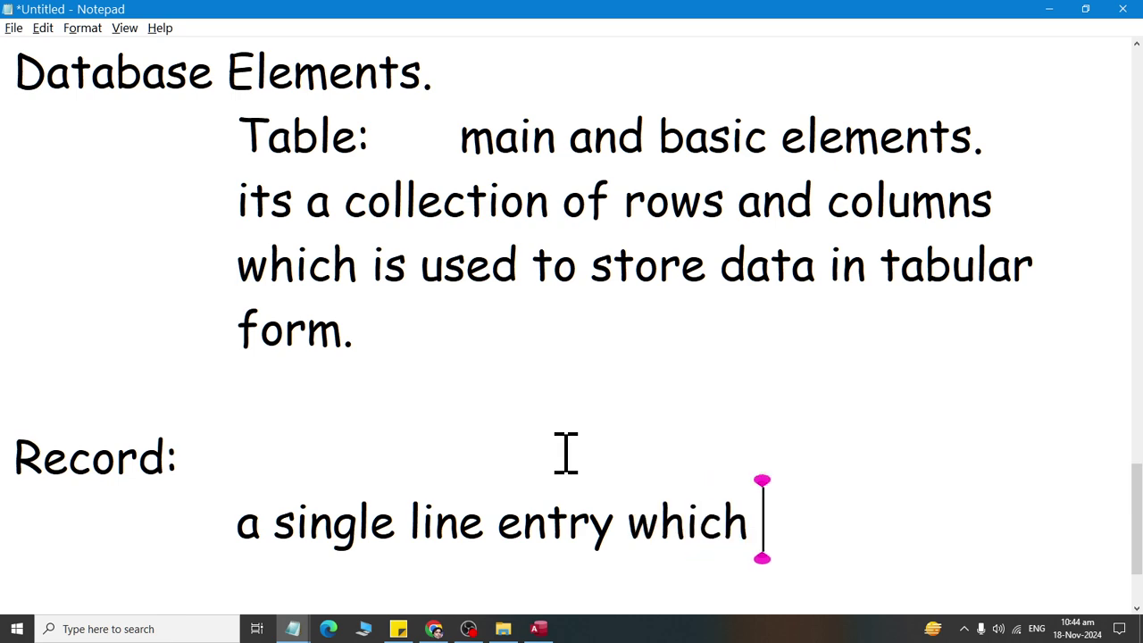
text(store)
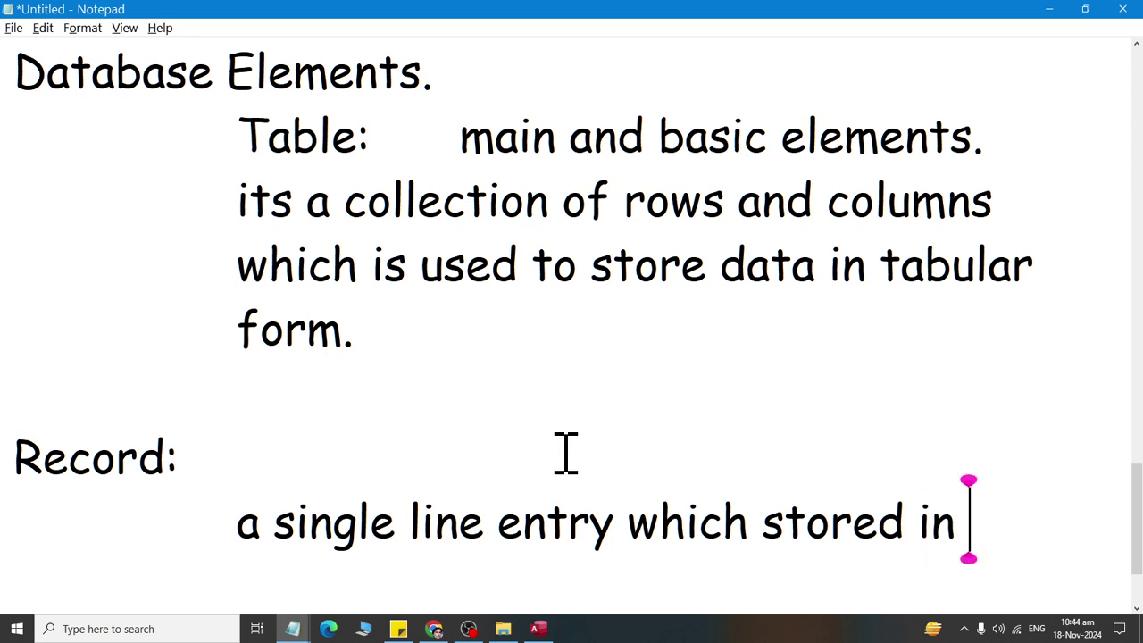
text(table is c)
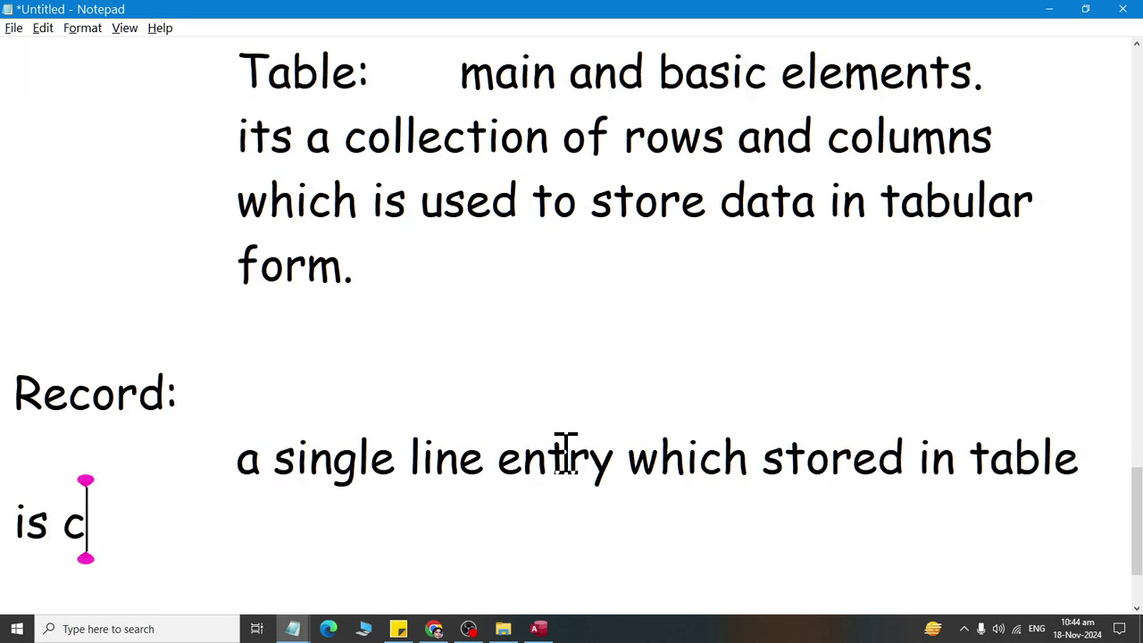